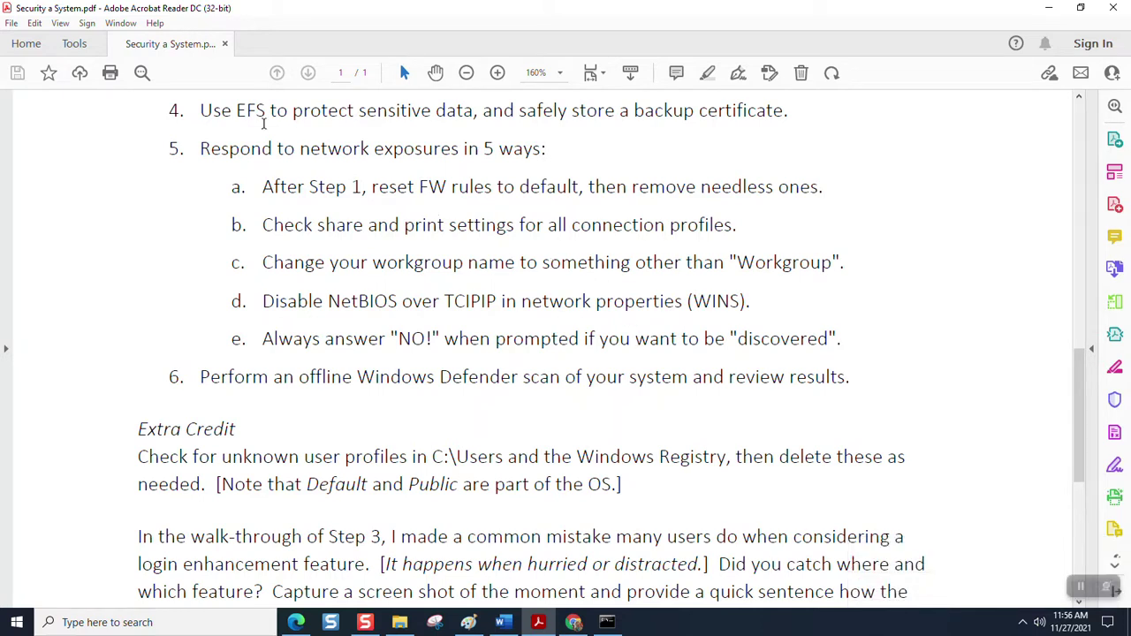
- Highlight 'EFS', 'sensitive data' and 'backup certificate' in item 4, then switch to File Explorer
drag(237, 110, 267, 111)
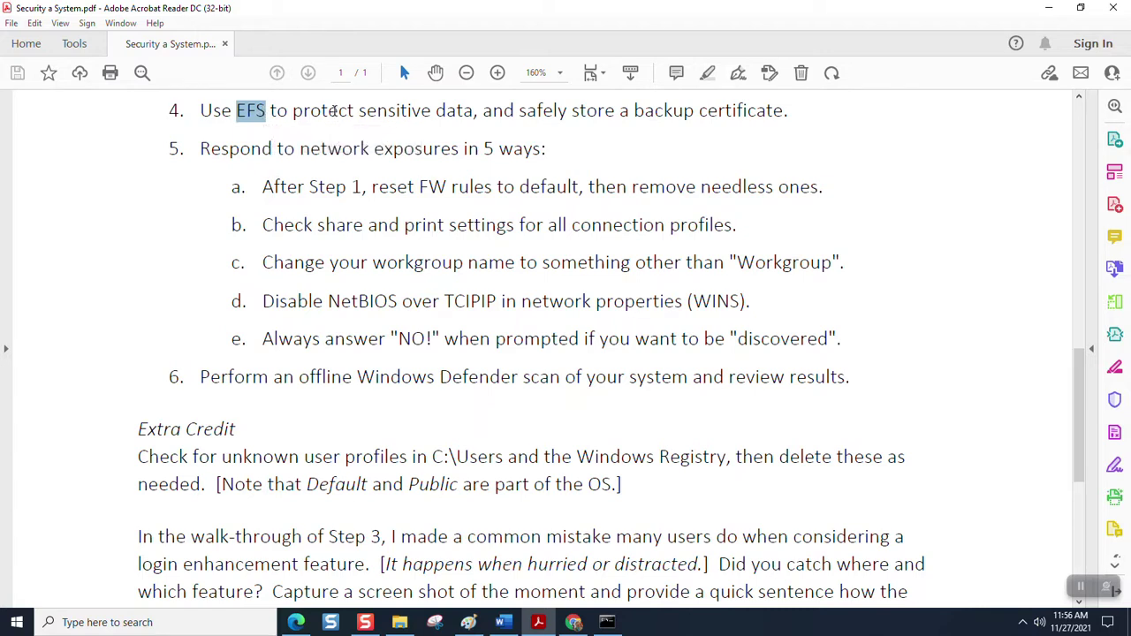
drag(360, 109, 467, 101)
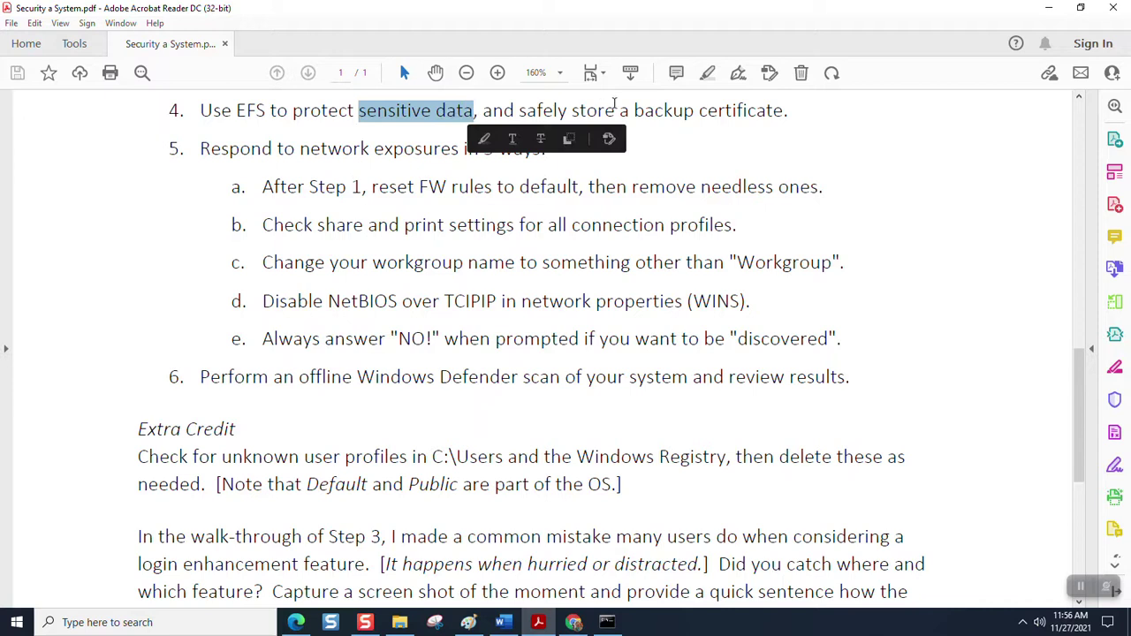
drag(636, 109, 783, 111)
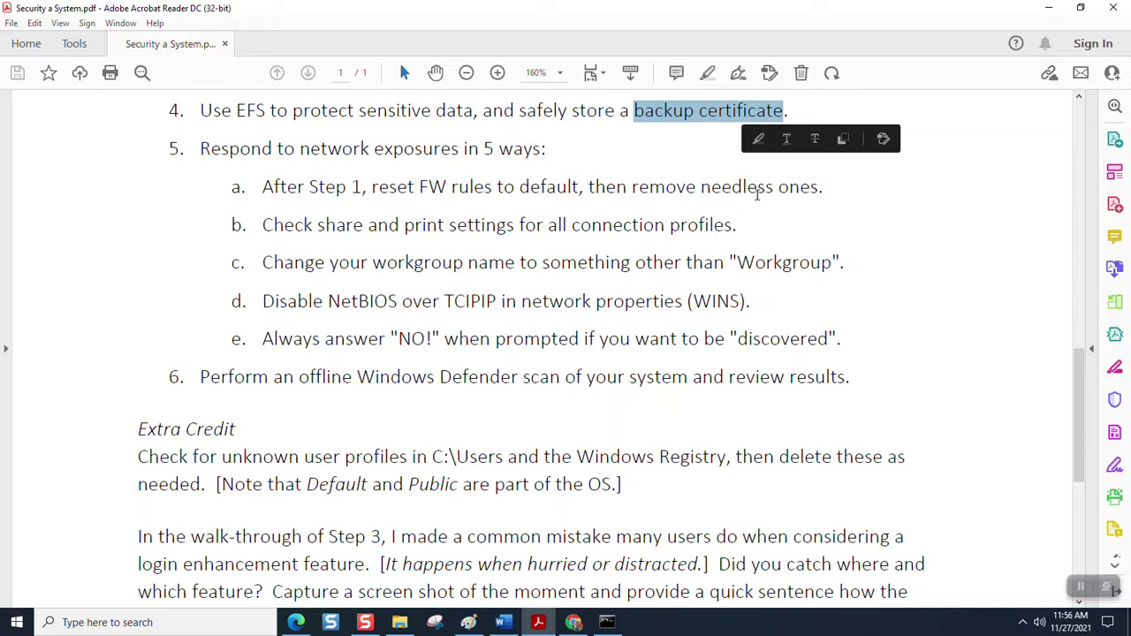
click(397, 622)
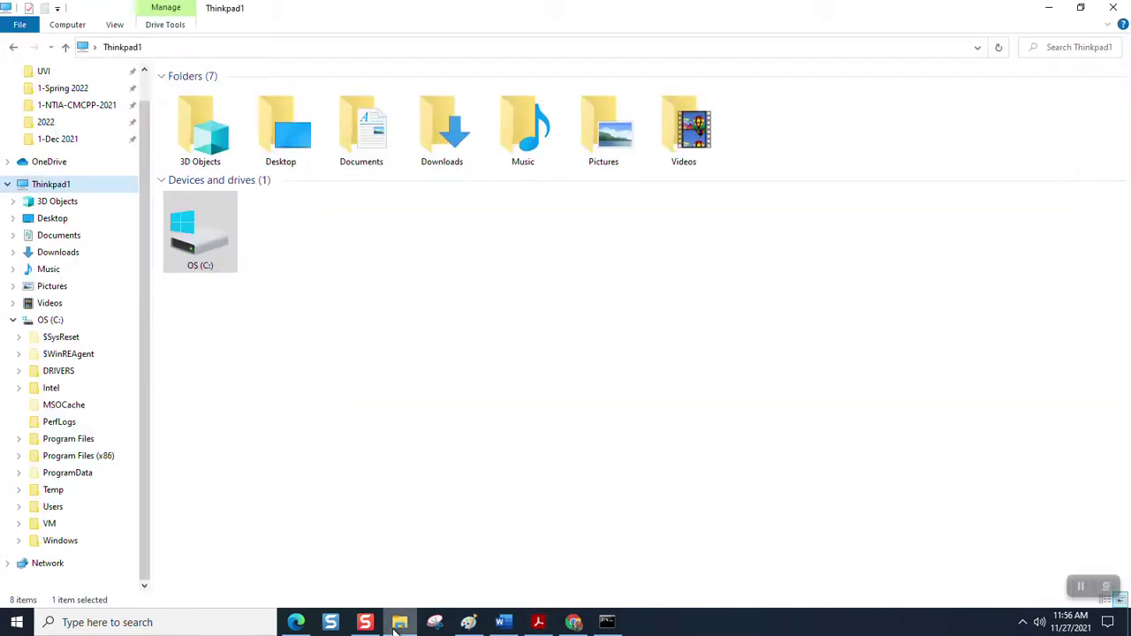
- Open the OS (C:) drive and create a new folder named 'Sensitive' in its root
double_click(226, 241)
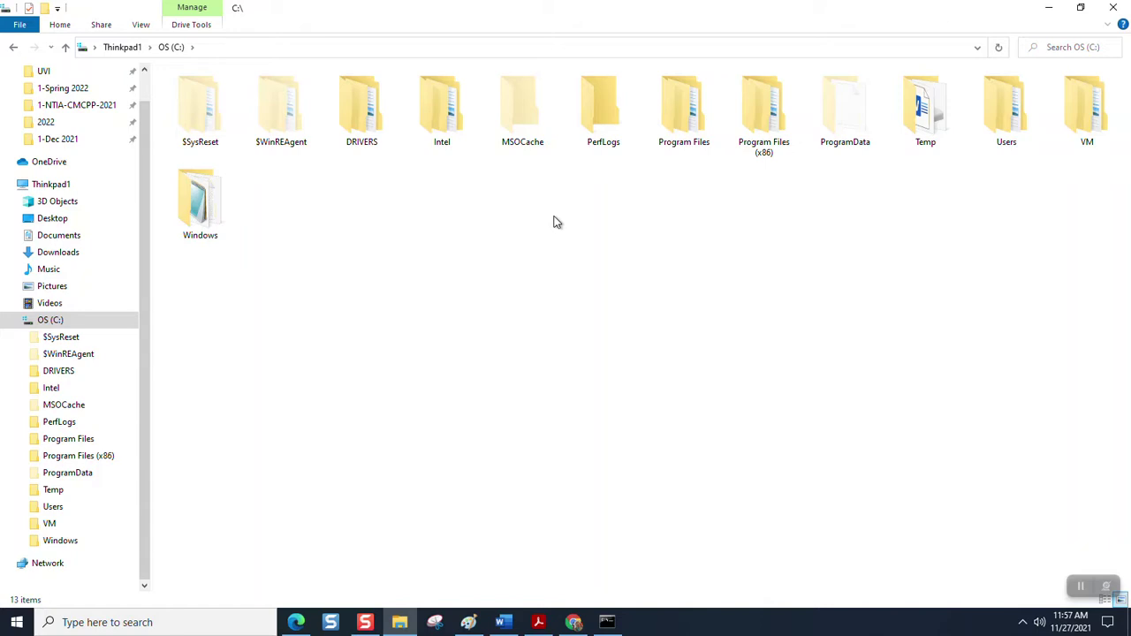
right_click(414, 213)
mouse_move(398, 369)
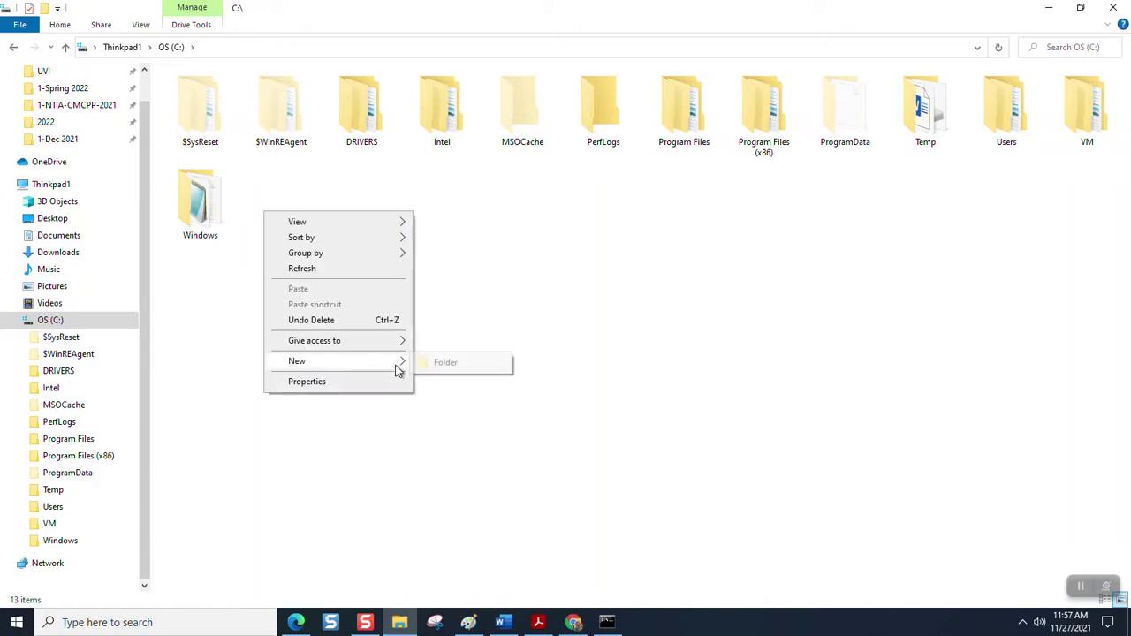
click(438, 364)
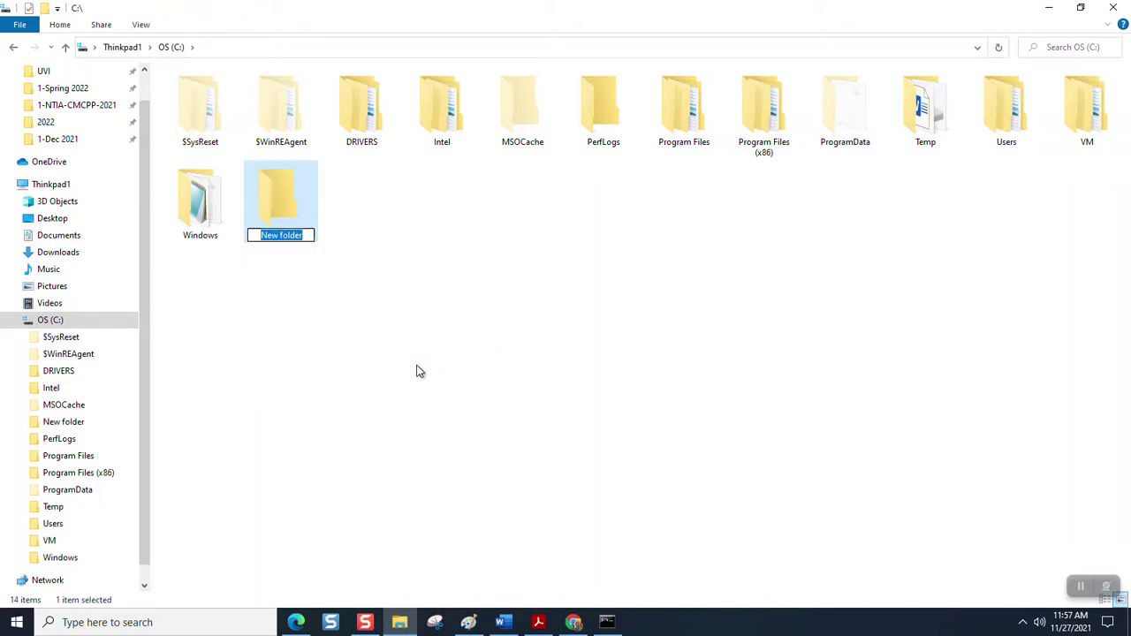
text(Sen)
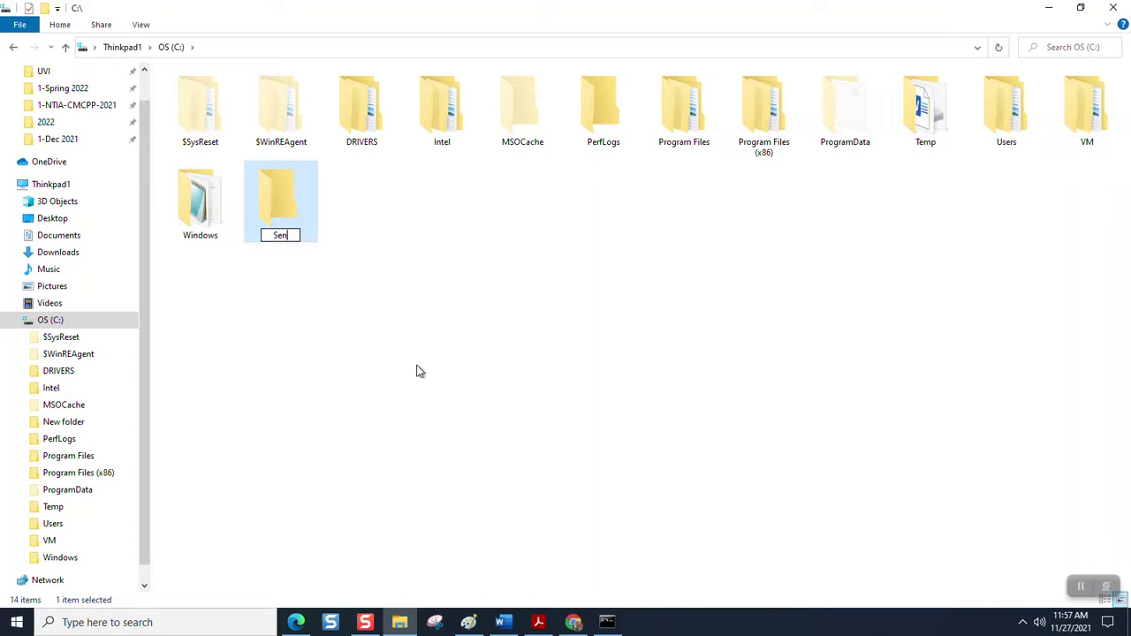
text(sitive)
key(Return)
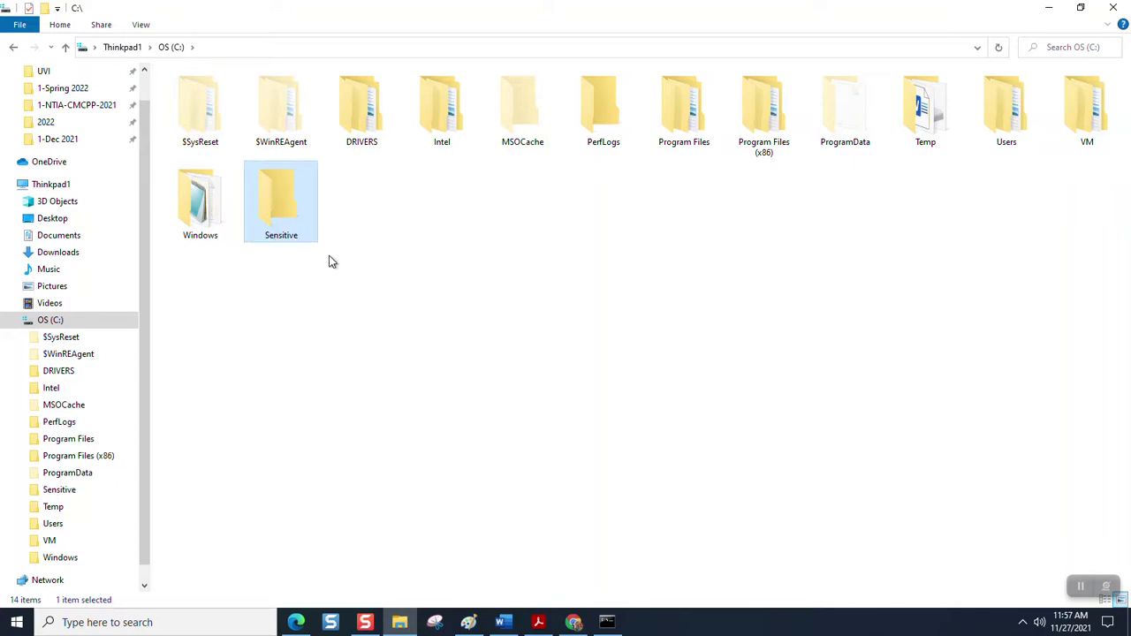
- Open the Sensitive folder's Properties and view its Security permissions list
right_click(292, 206)
click(249, 455)
drag(411, 218, 506, 200)
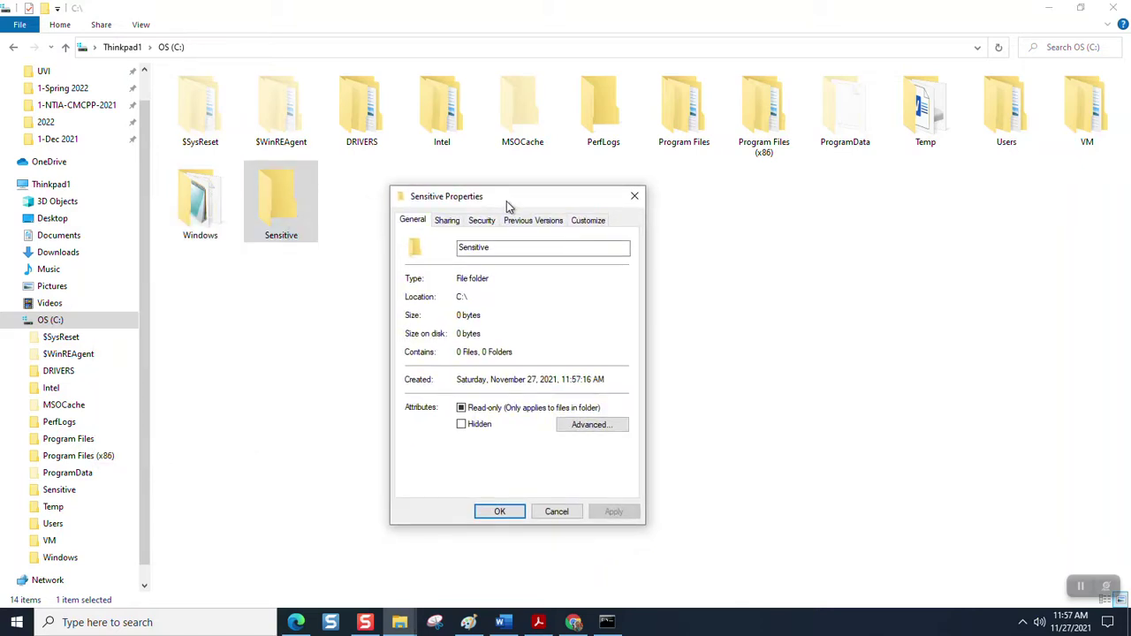
click(484, 221)
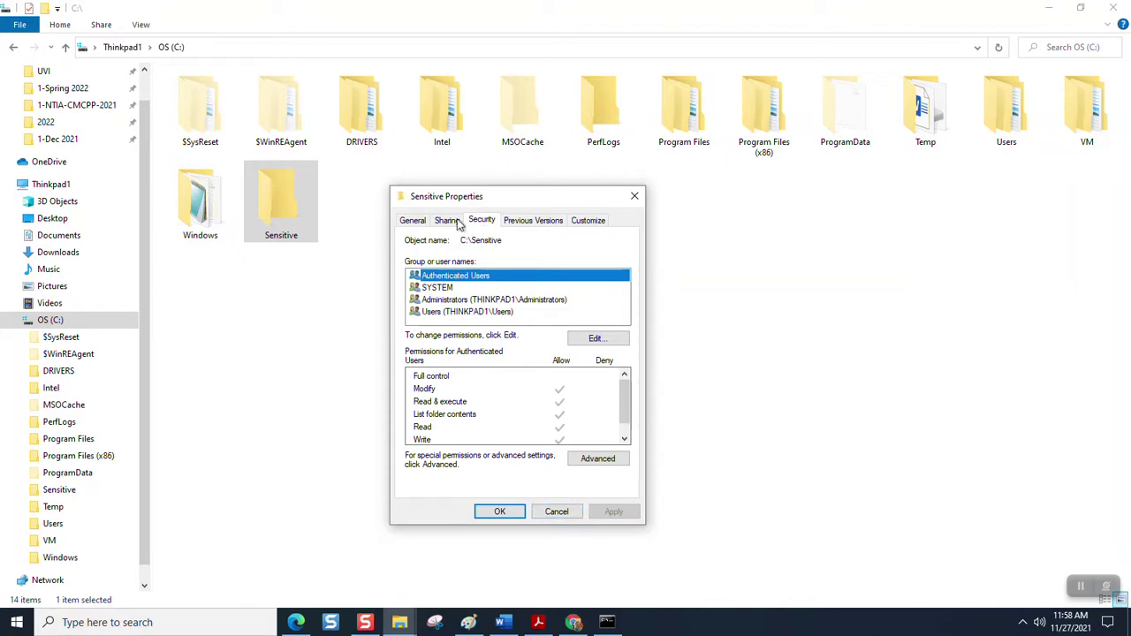
- Turn on 'Encrypt contents to secure data' for the Sensitive folder and apply it
click(415, 221)
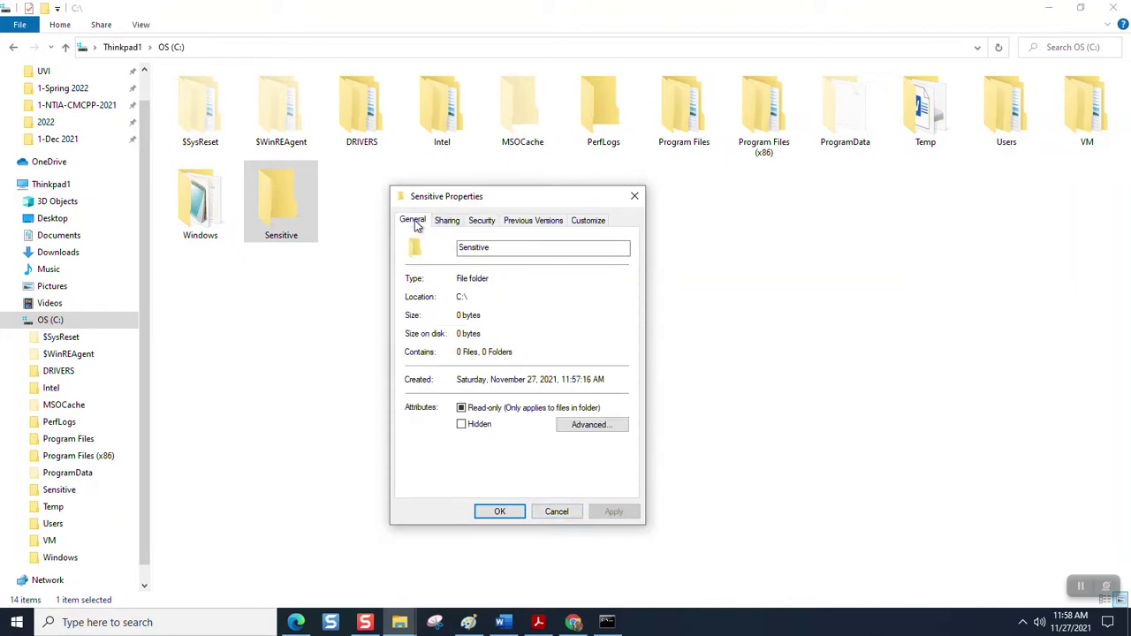
click(581, 427)
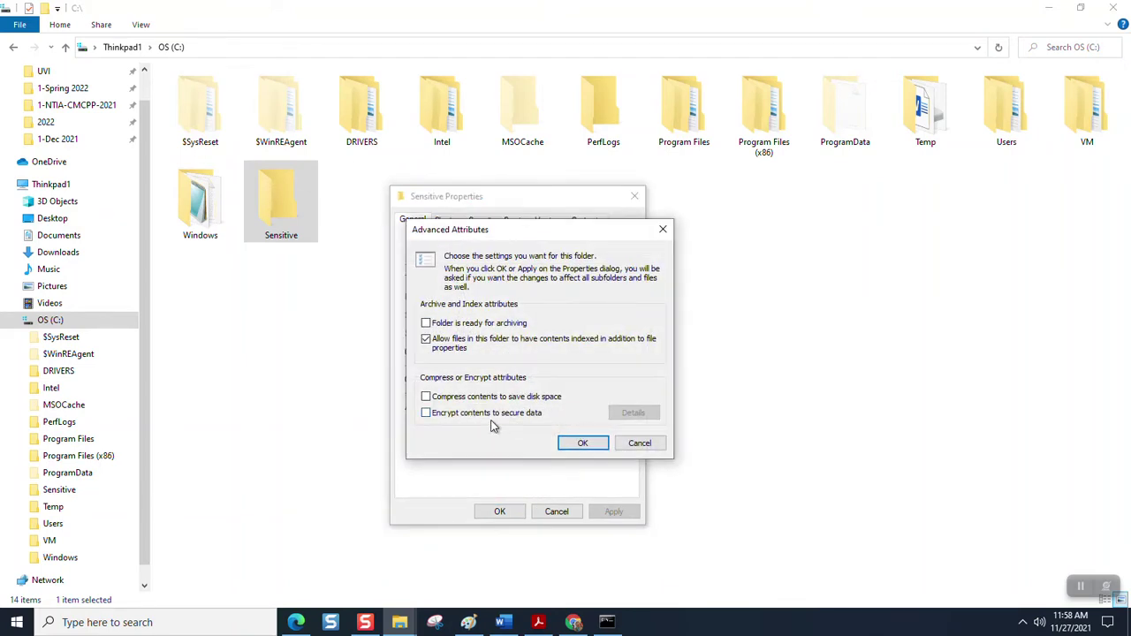
click(500, 416)
click(580, 443)
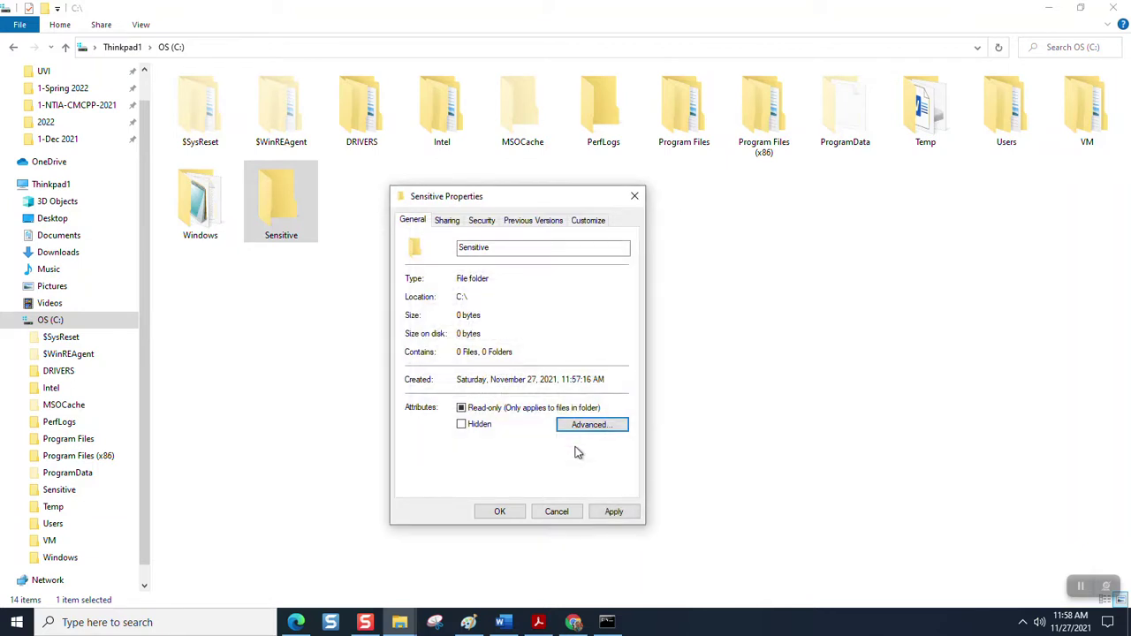
click(609, 512)
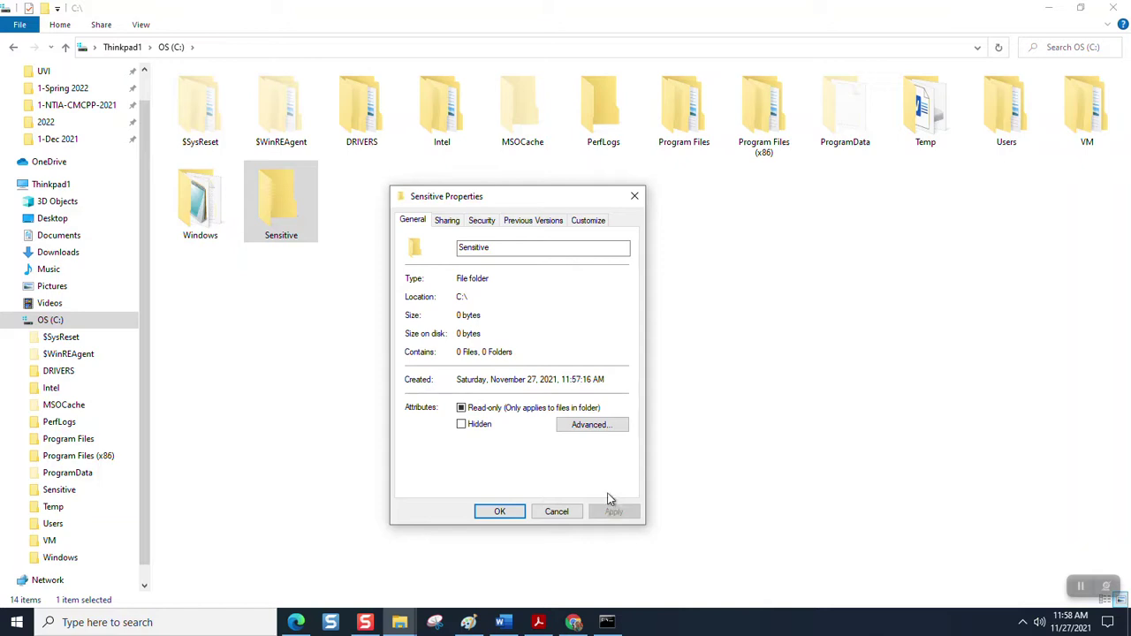
- Review the encryption Details showing users and certificates, then cancel out of every Properties dialog
click(587, 428)
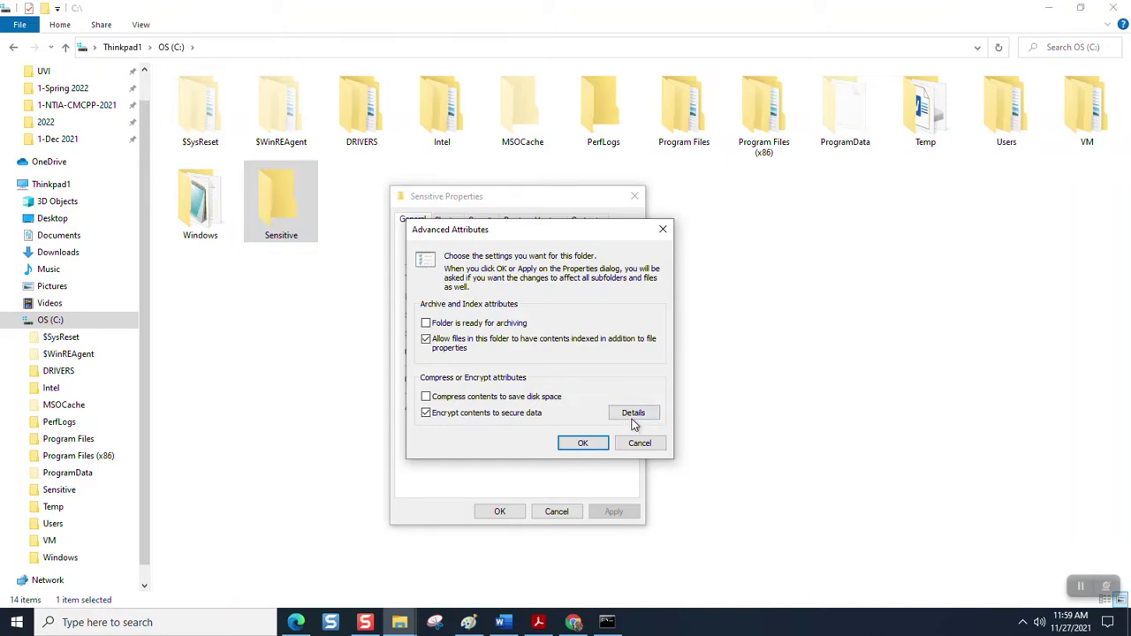
click(633, 415)
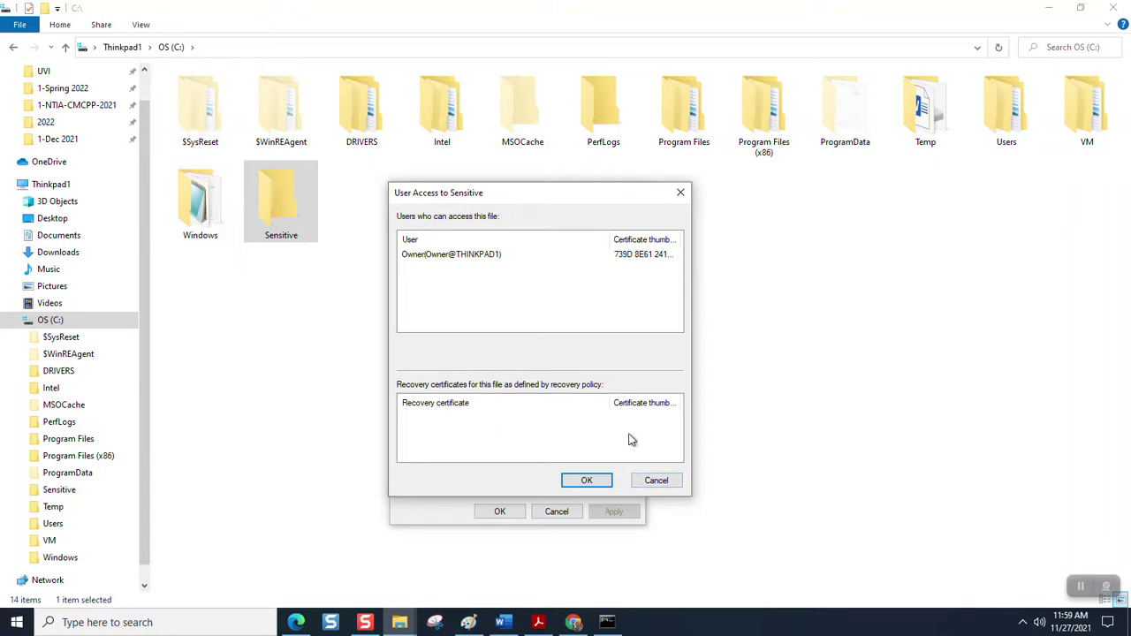
click(662, 483)
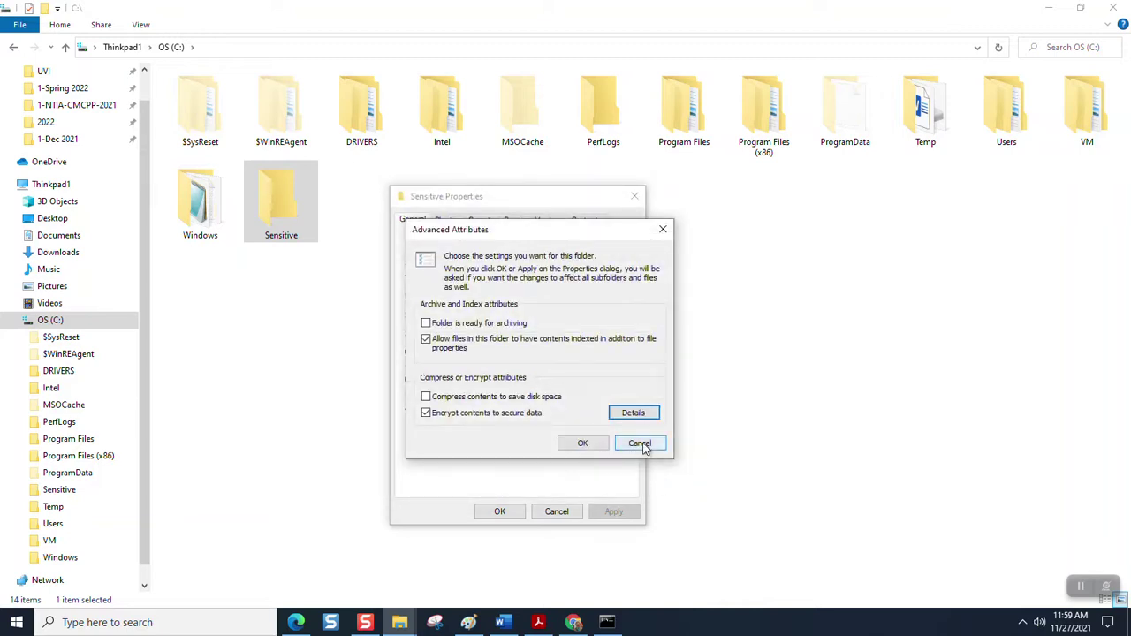
click(640, 442)
click(556, 512)
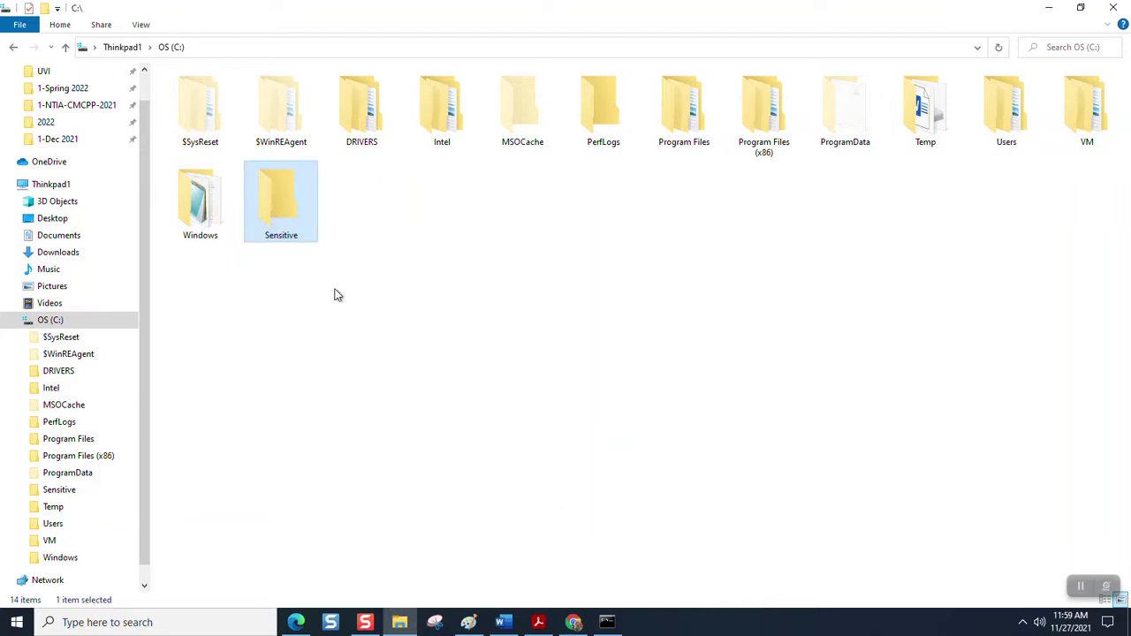
- Delete the Sensitive folder and create a new C: root folder named 'None Of Your Business'
right_click(279, 207)
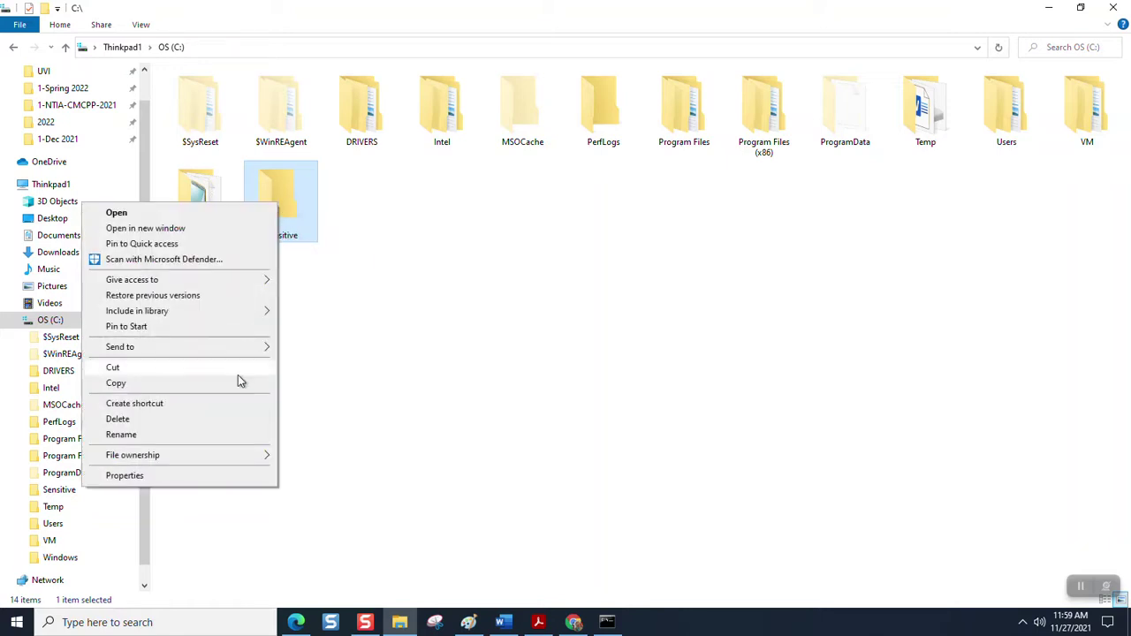
click(231, 417)
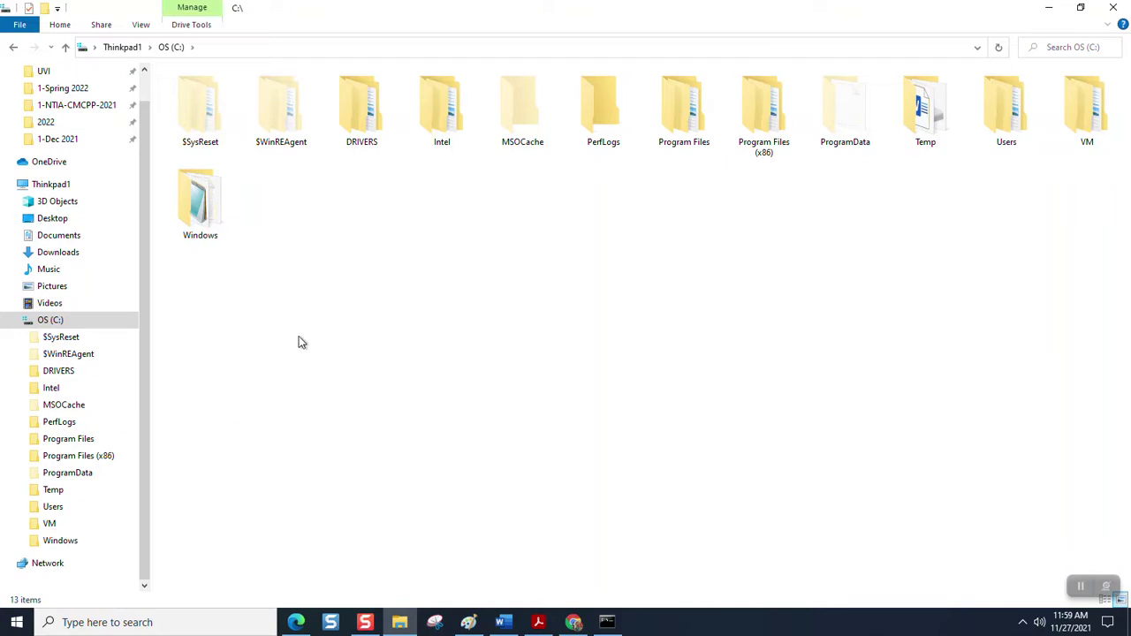
right_click(340, 224)
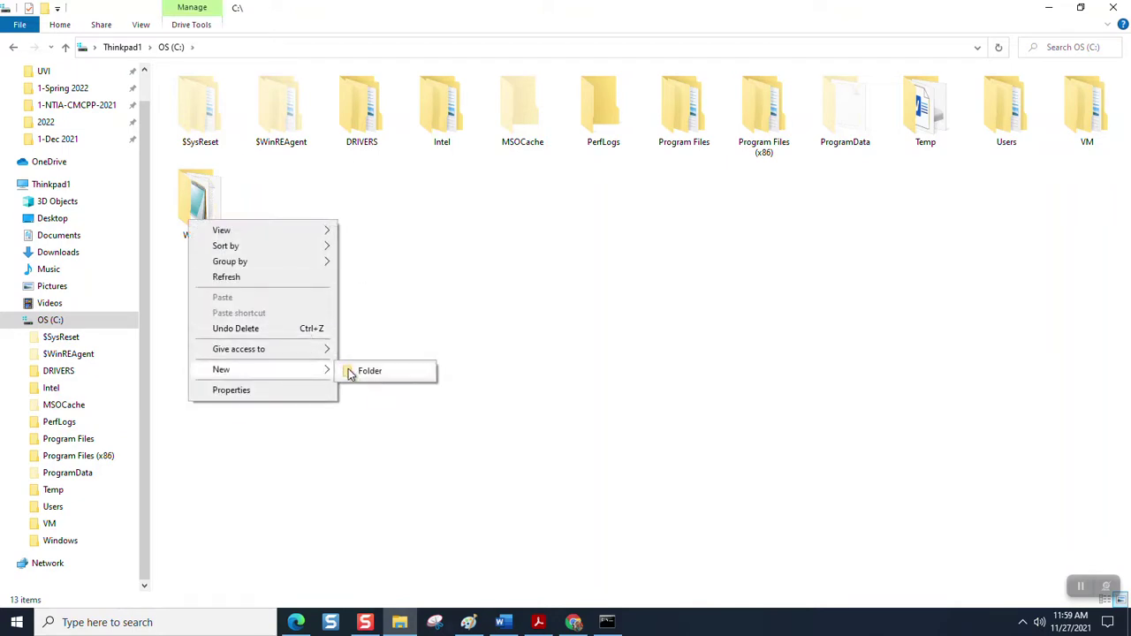
click(348, 371)
text(No)
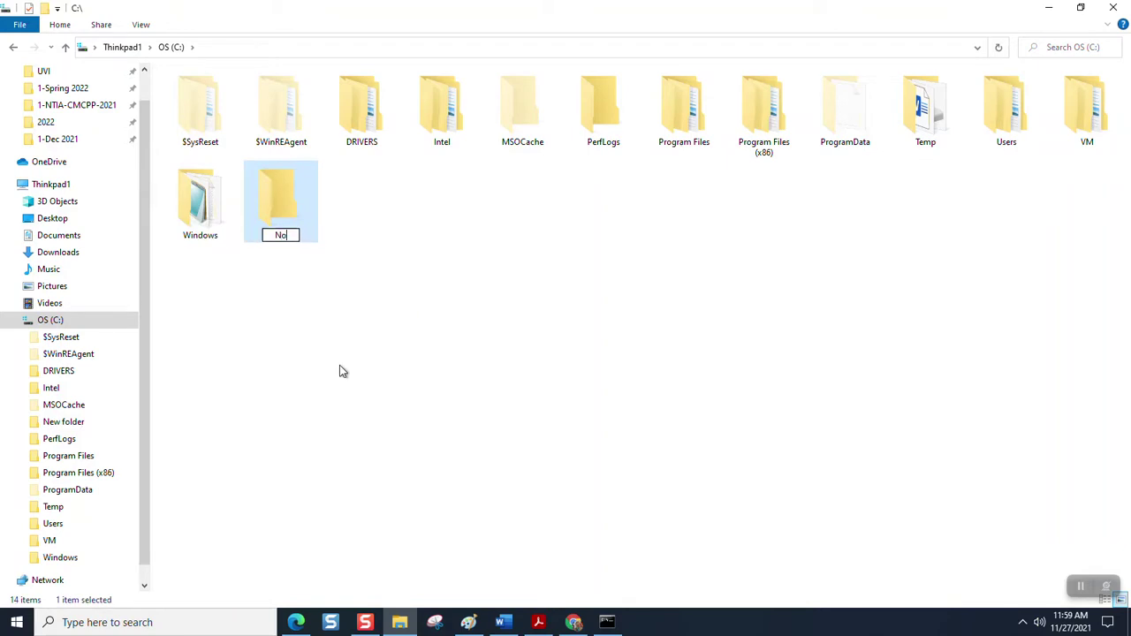
text(ne Of You)
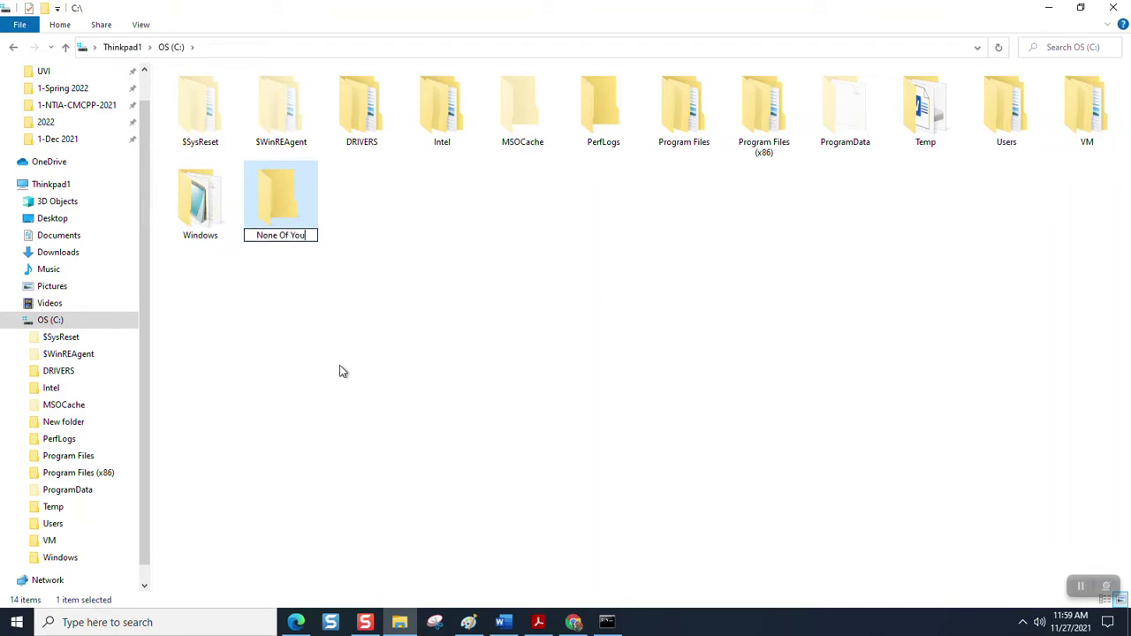
text(r Business)
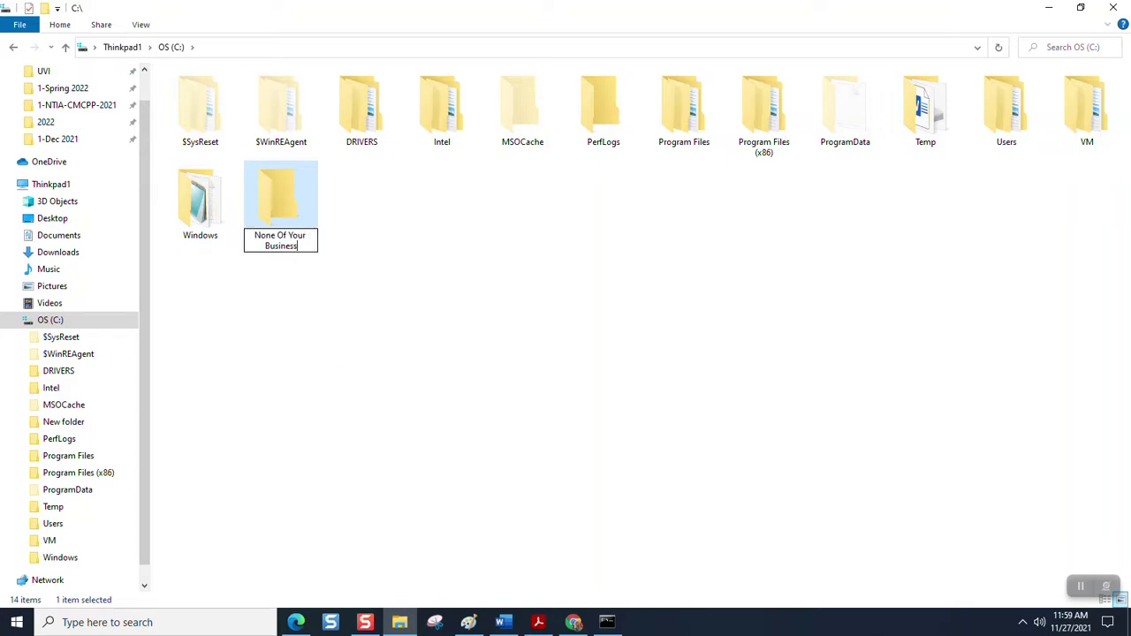
key(Return)
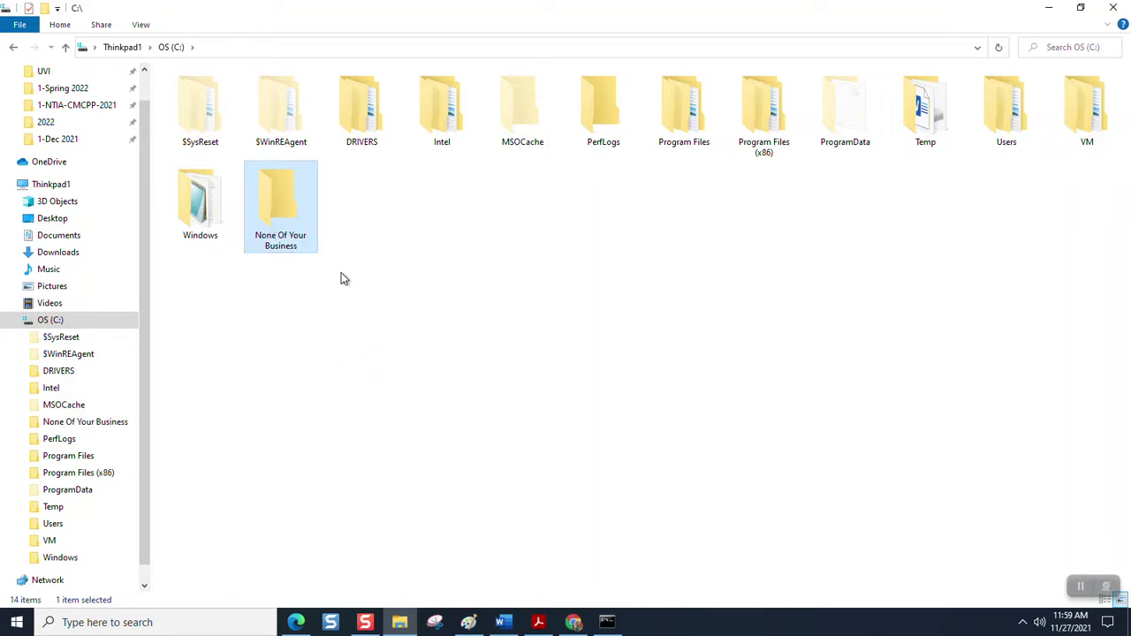
- Enable 'Encrypt contents to secure data' on None Of Your Business, apply, and close Properties
right_click(295, 228)
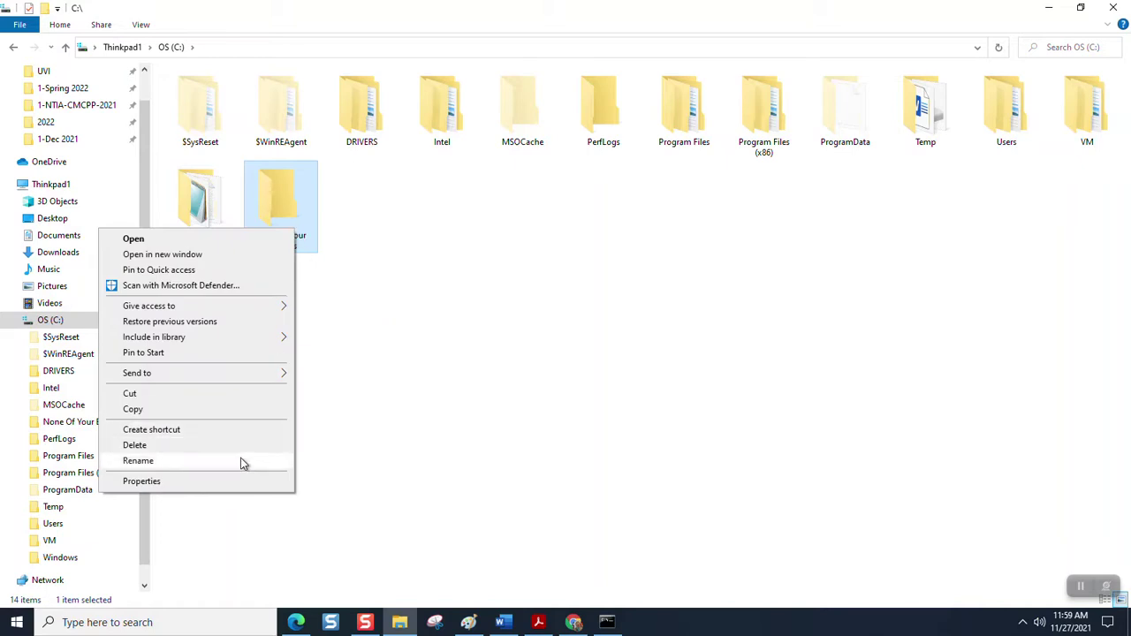
click(255, 482)
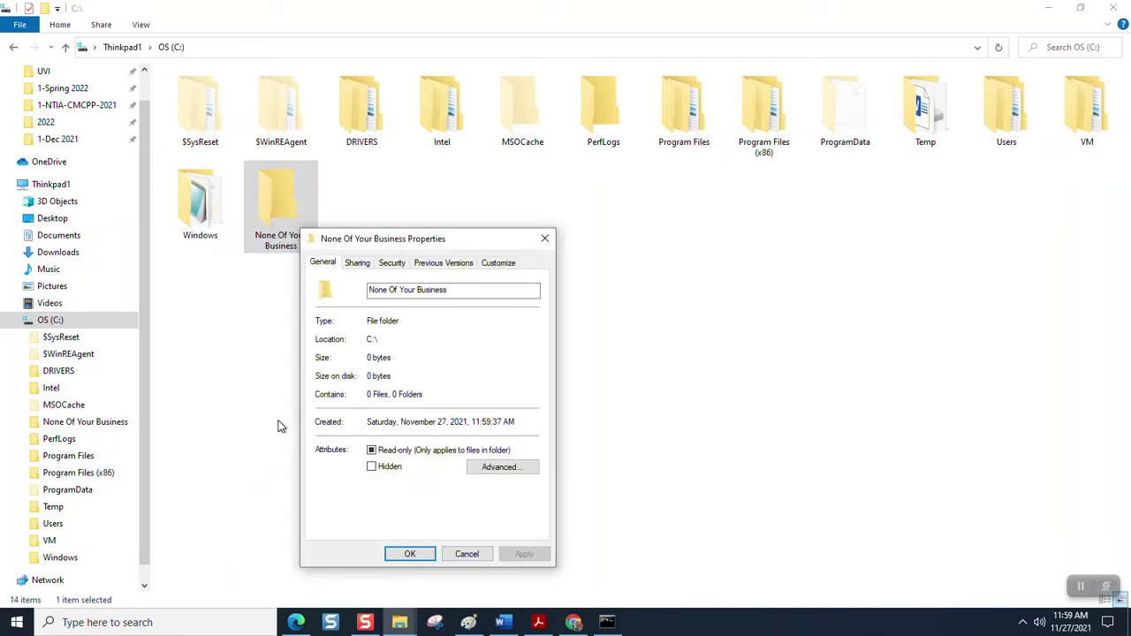
click(393, 265)
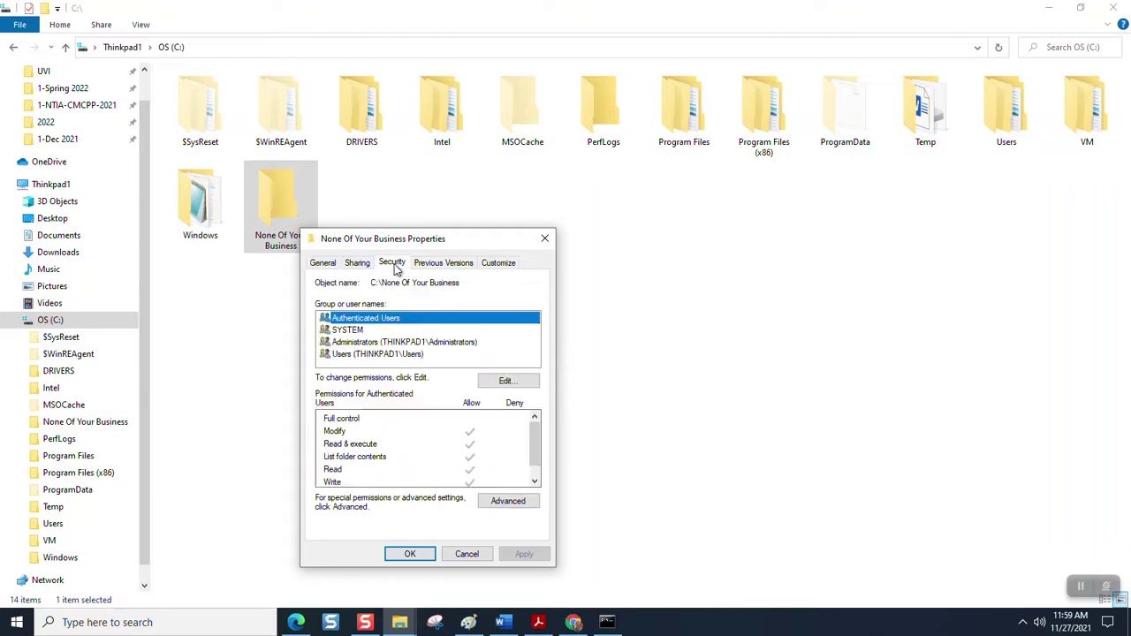
click(325, 264)
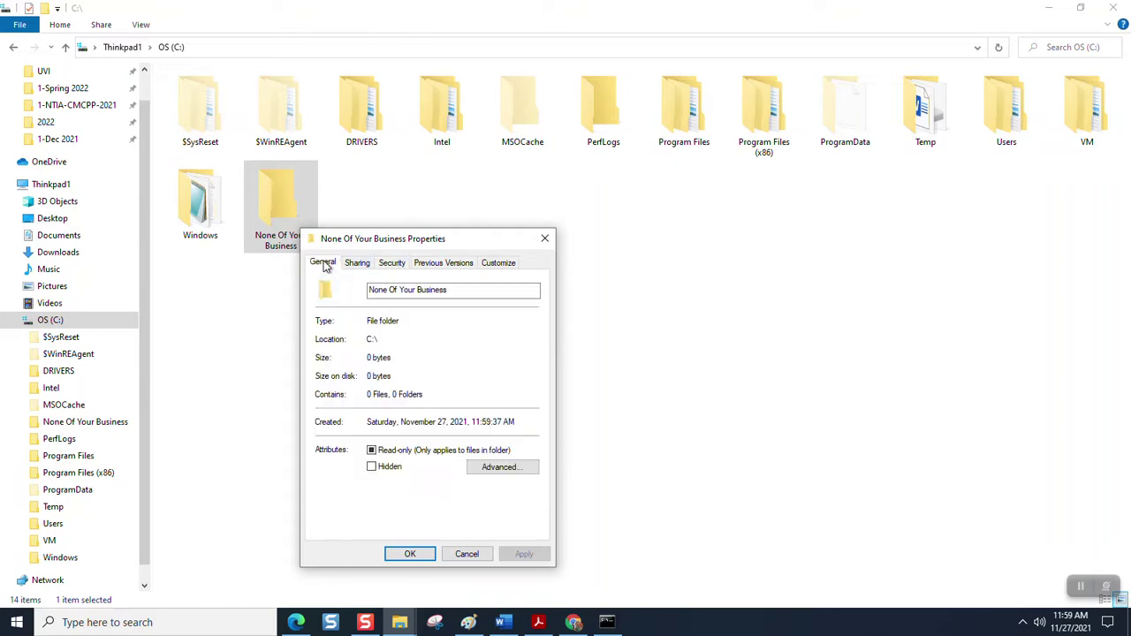
click(486, 470)
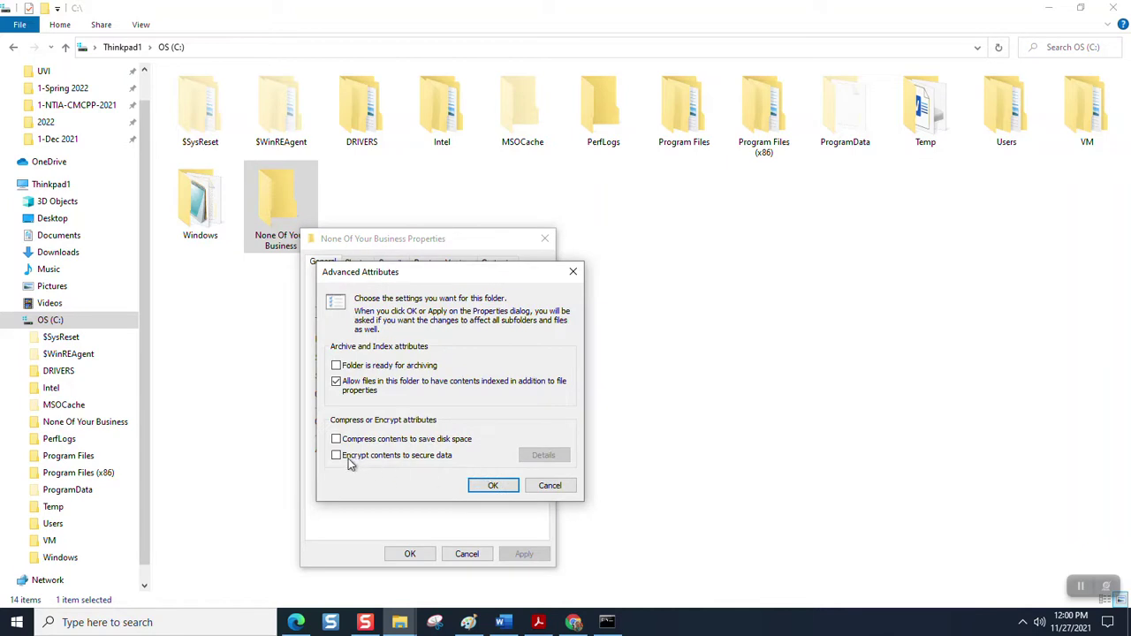
click(337, 456)
click(492, 487)
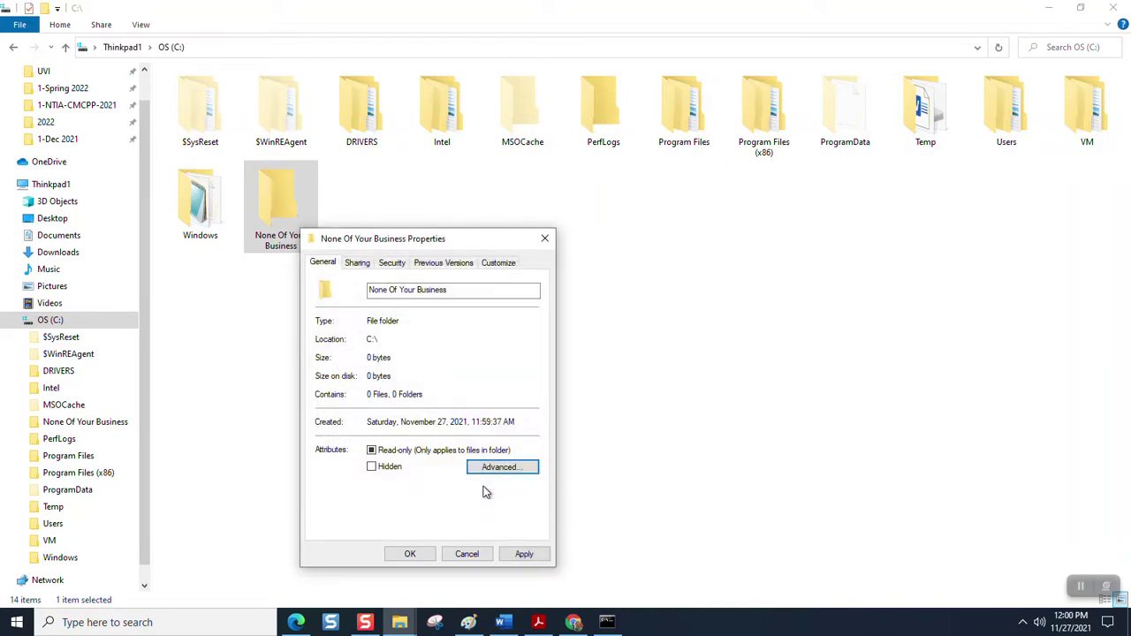
click(521, 554)
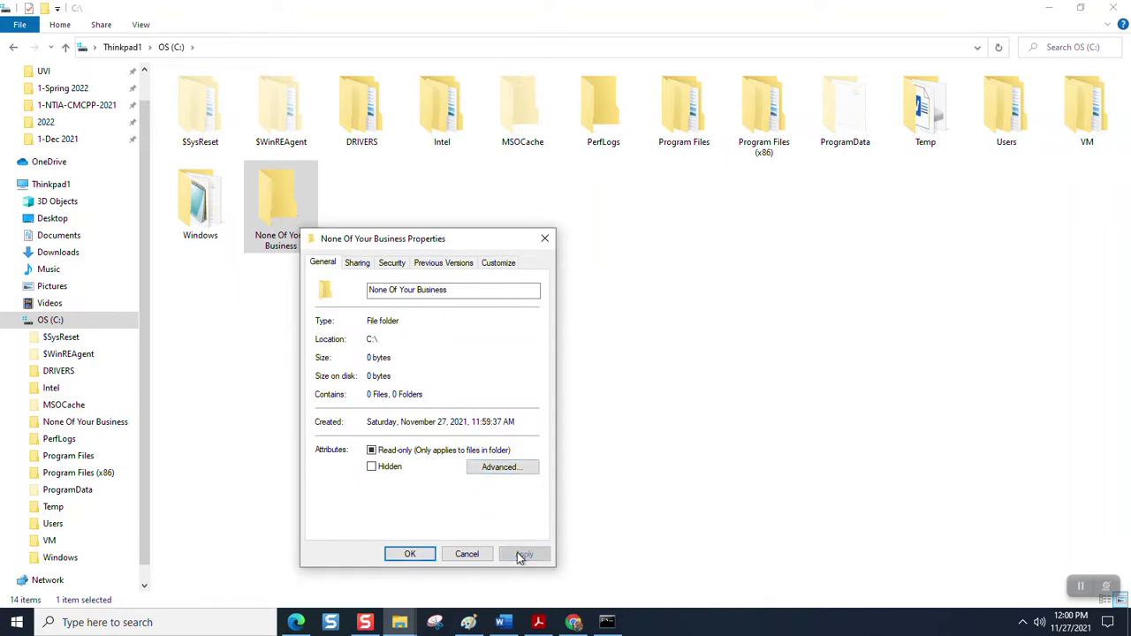
click(421, 557)
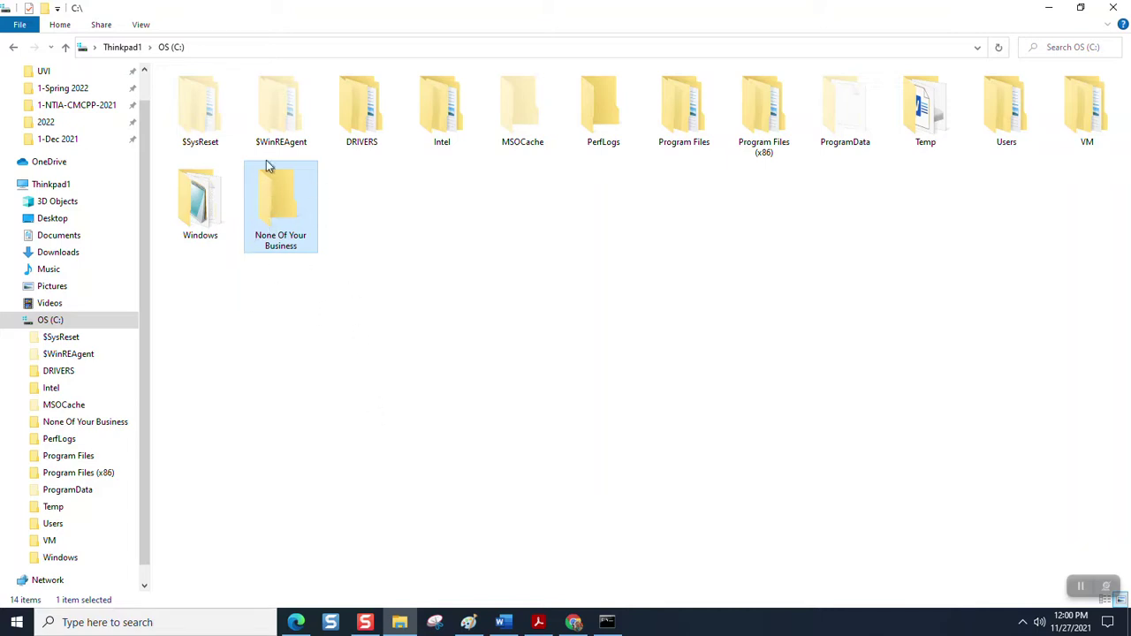
mouse_move(263, 187)
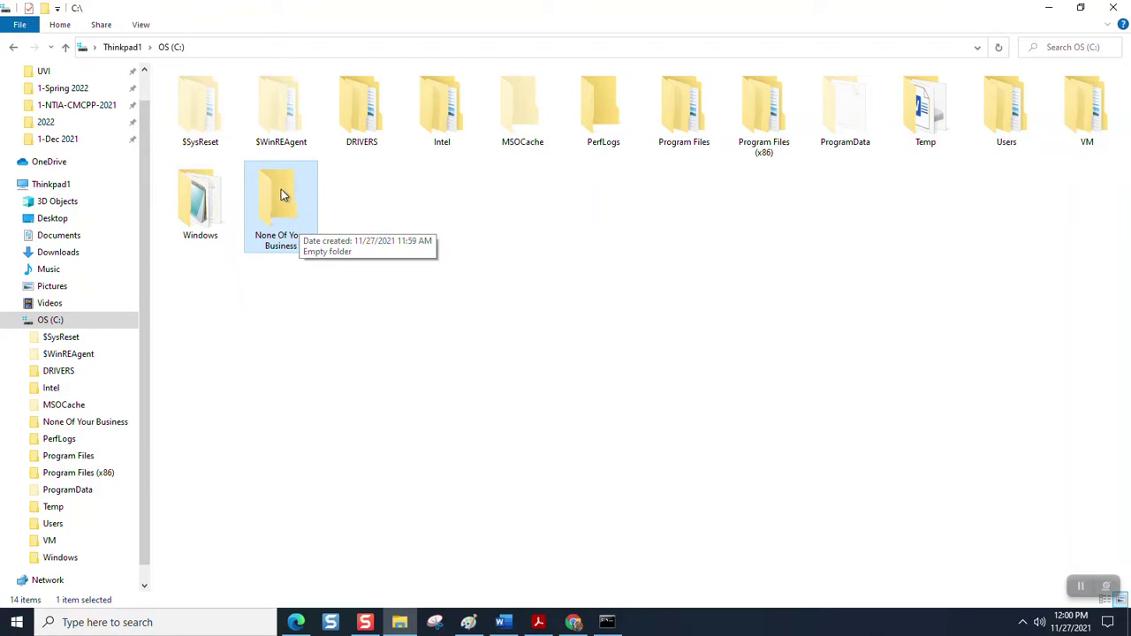
- Inside None Of Your Business, create a text document named 'Bank Account Access' and open it
double_click(281, 189)
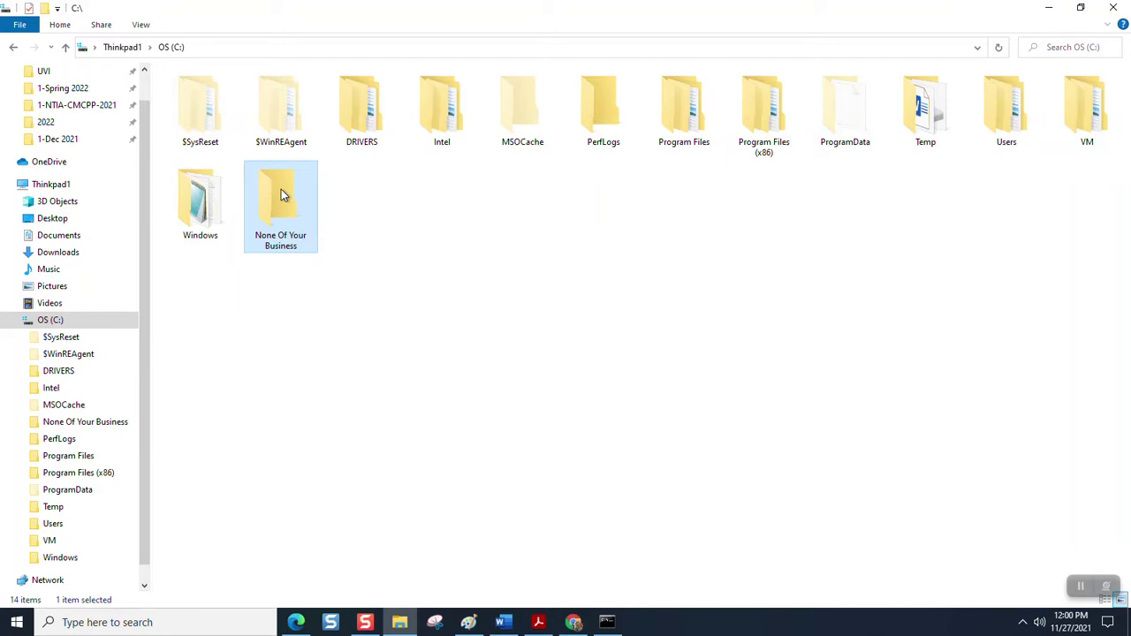
right_click(282, 189)
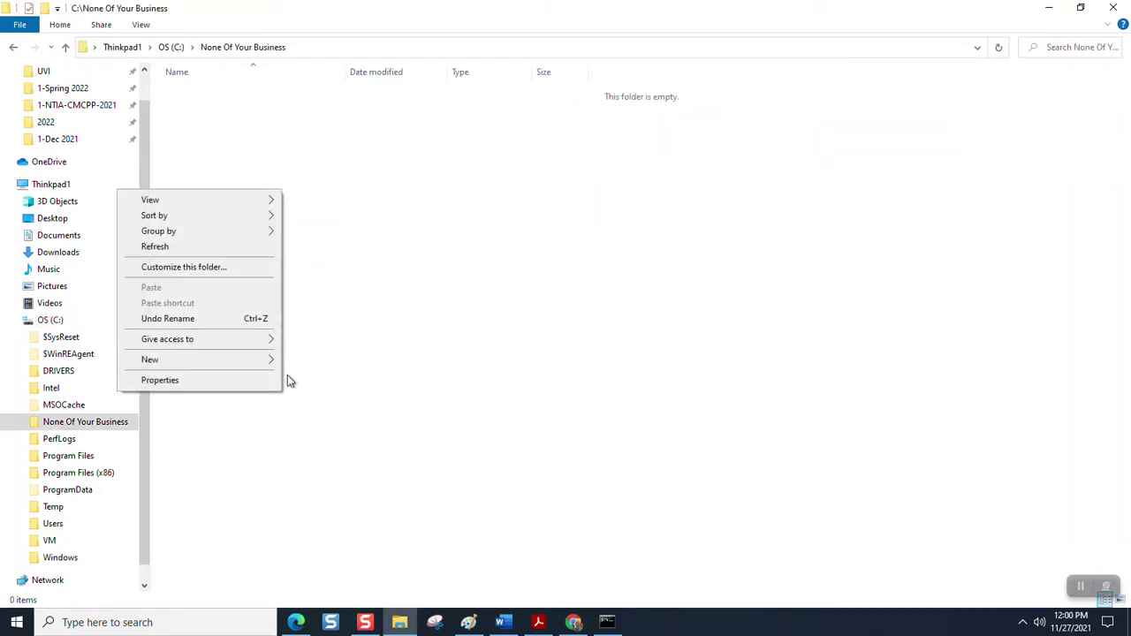
mouse_move(278, 359)
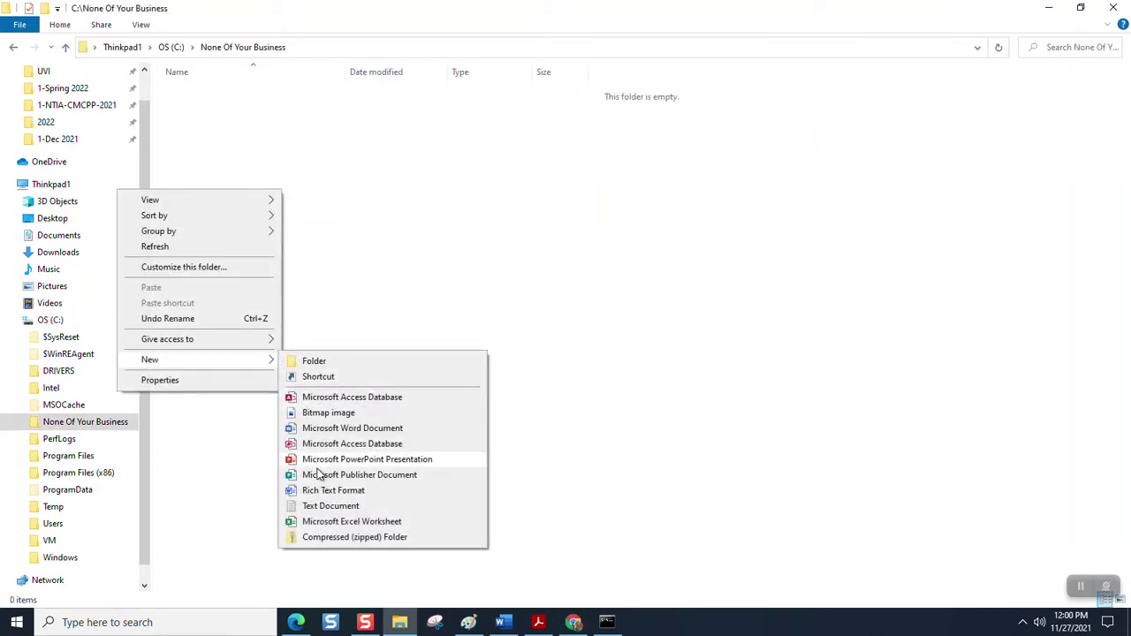
click(323, 505)
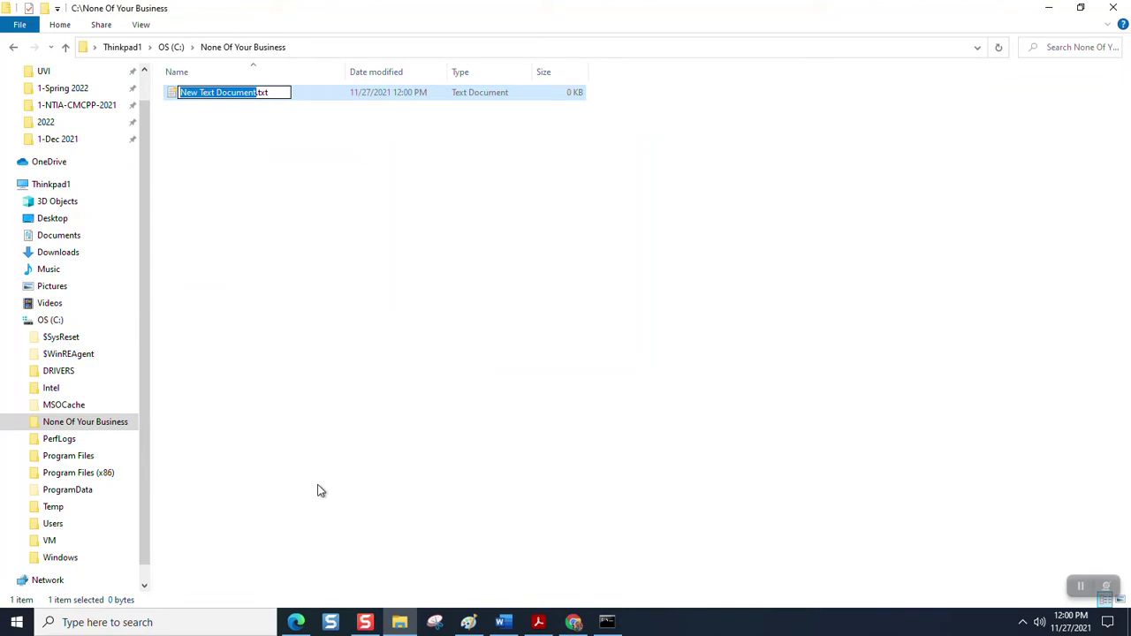
text(Bank A)
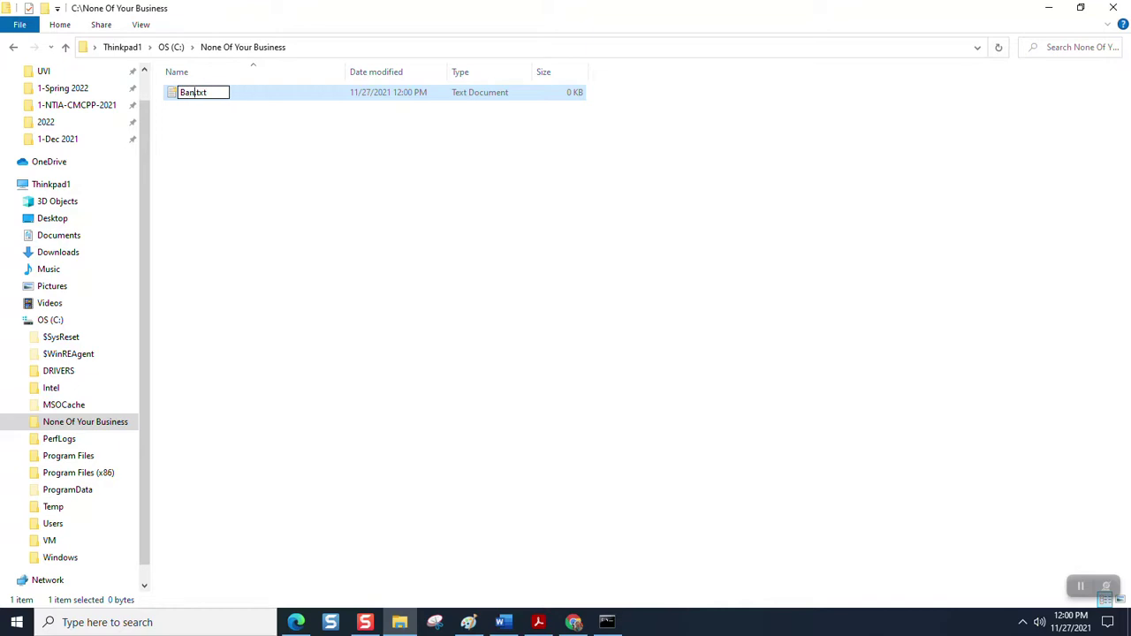
text(ccount Acce)
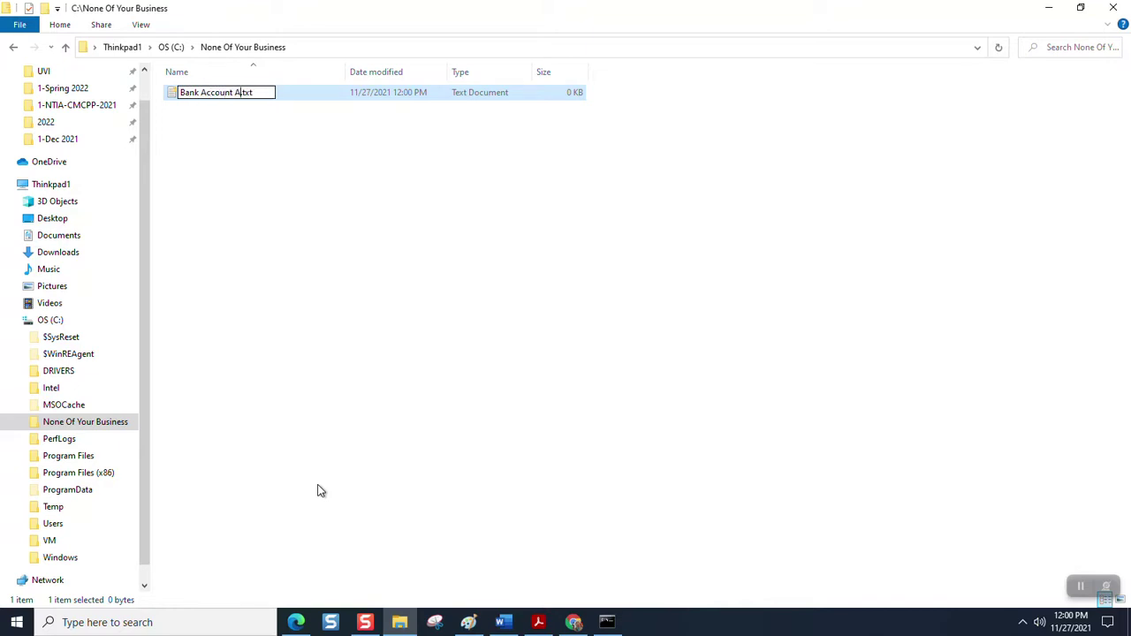
text(ss)
key(Return)
key(Return)
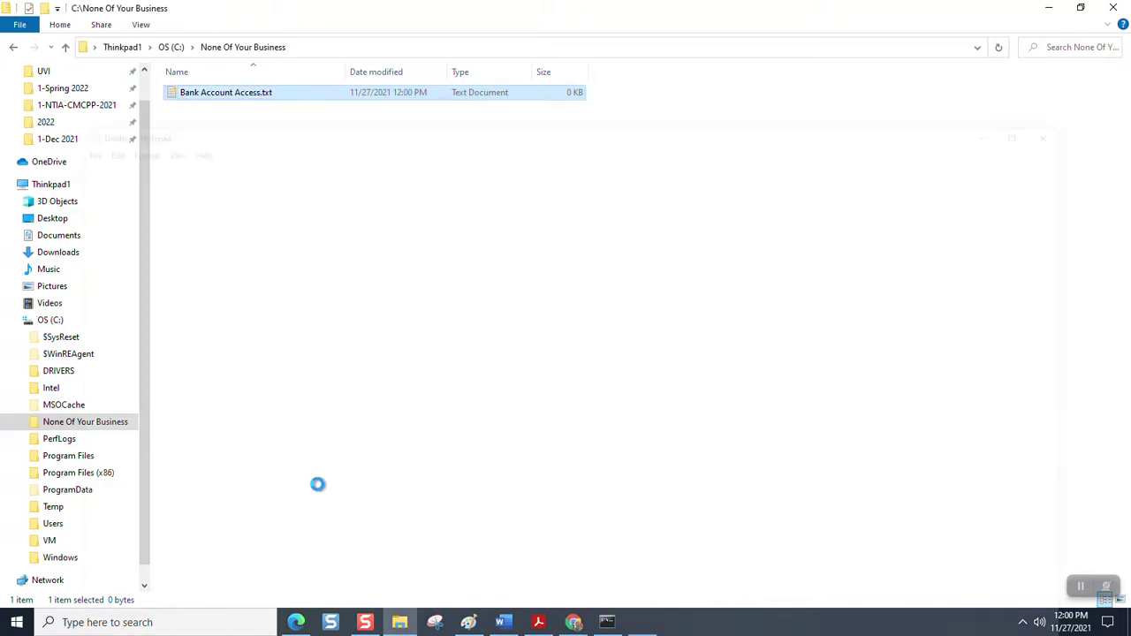
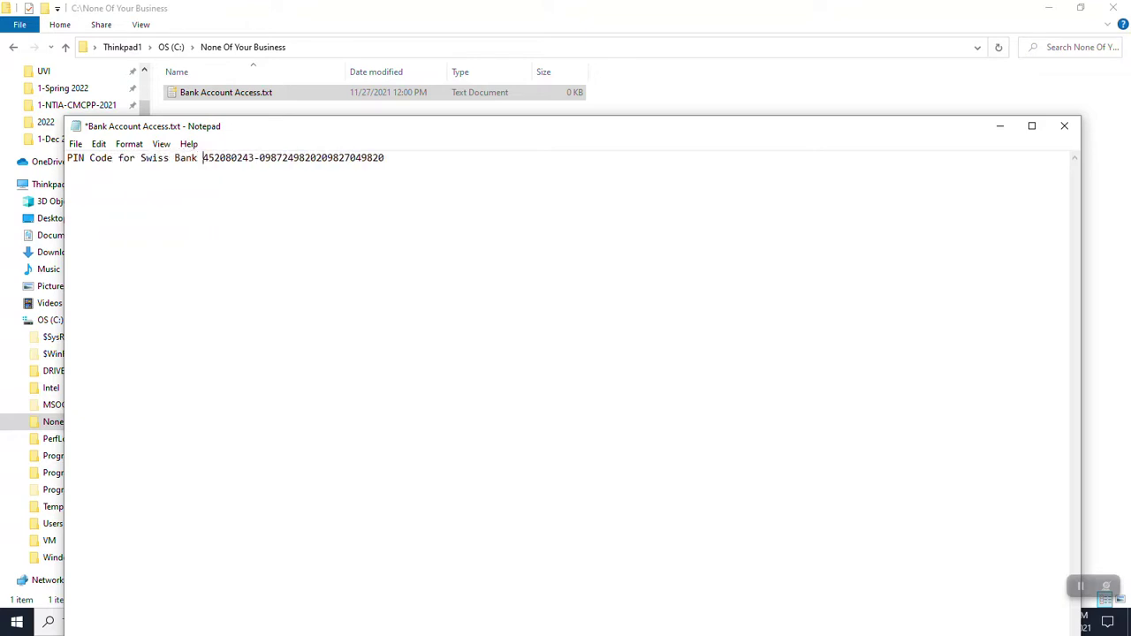
- Type the account PIN code under the heading 'PIN Code for Swiss Bank Account', then close Notepad
key(Return)
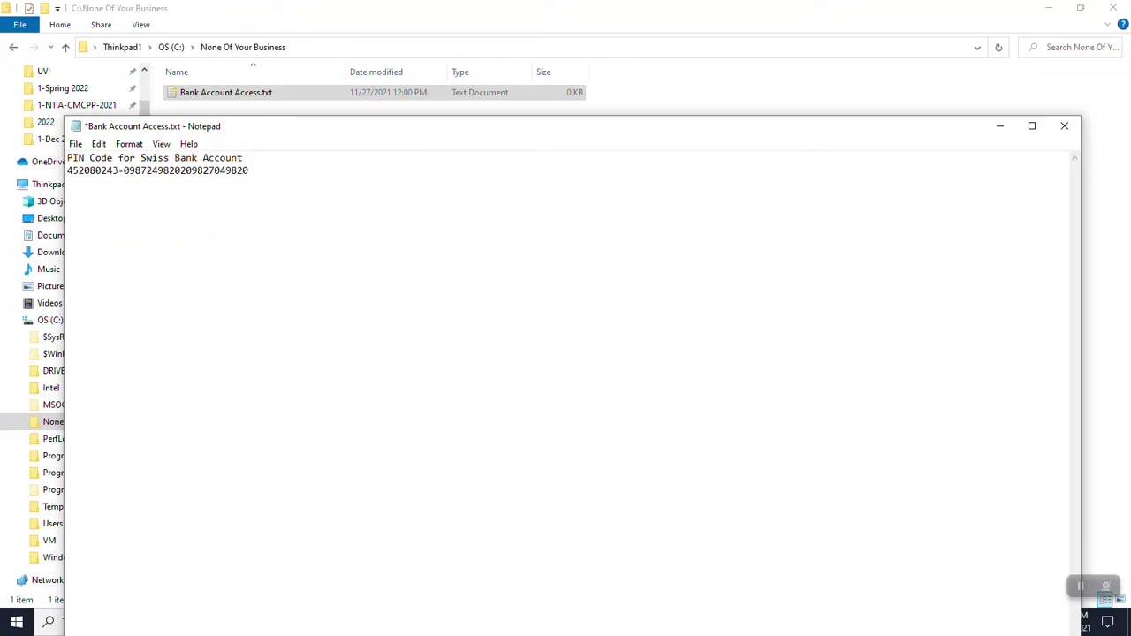
click(1063, 135)
- Save Bank Account Access.txt, return to the C: drive root, then open the Start menu
click(523, 319)
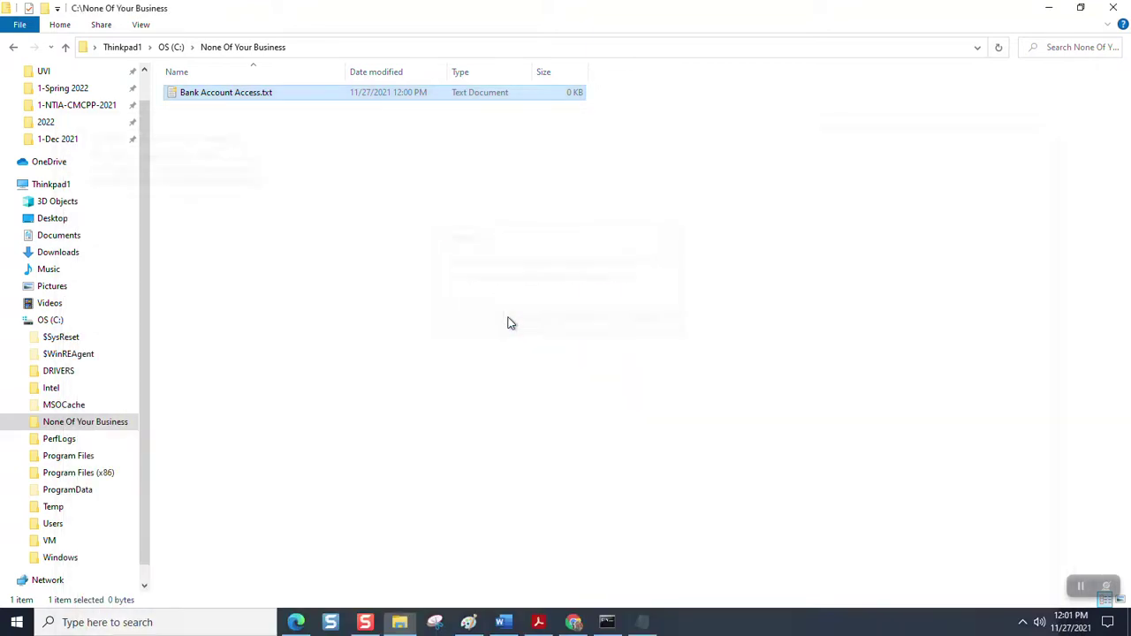
click(65, 47)
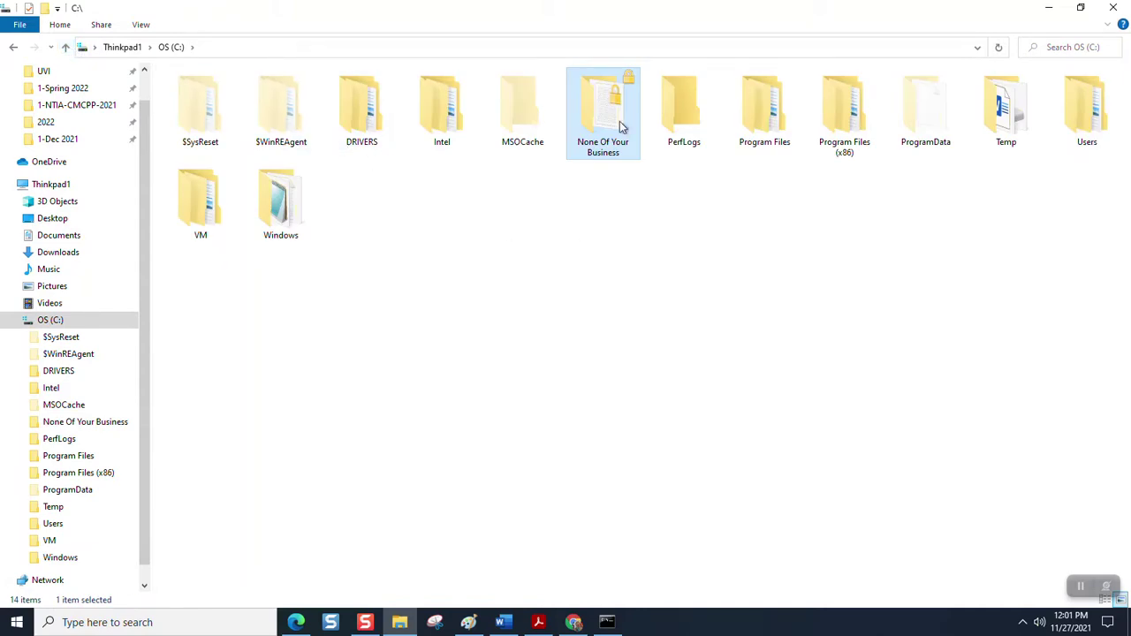
mouse_move(616, 104)
mouse_move(619, 627)
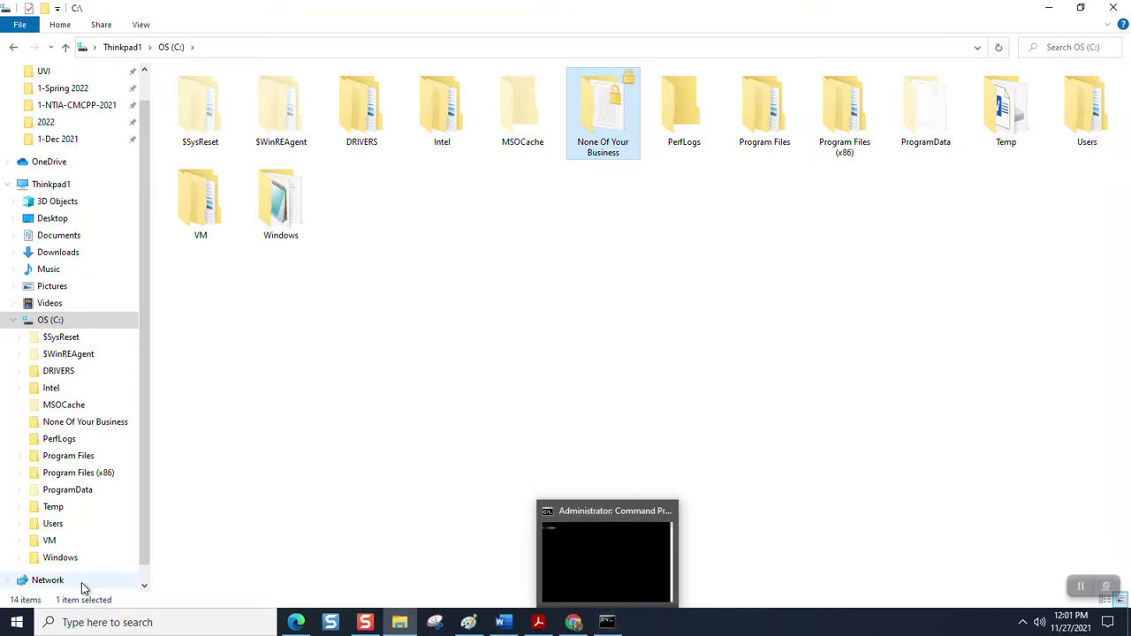
click(15, 626)
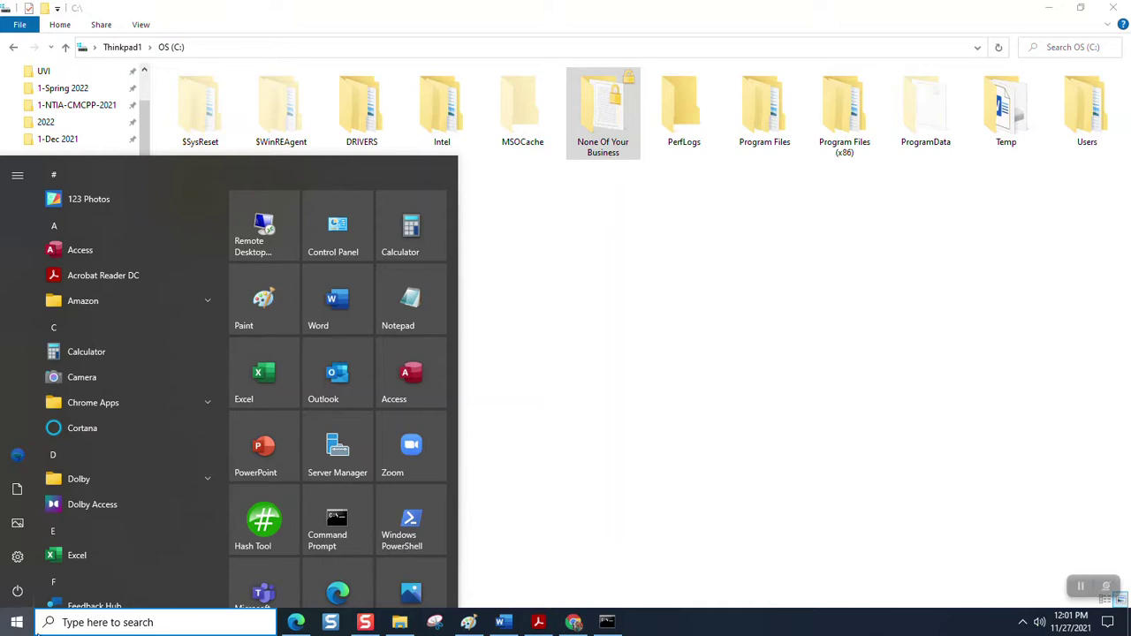
- Search for cmd and bring the administrator Command Prompt at C:\Temp to the front
text(cmd)
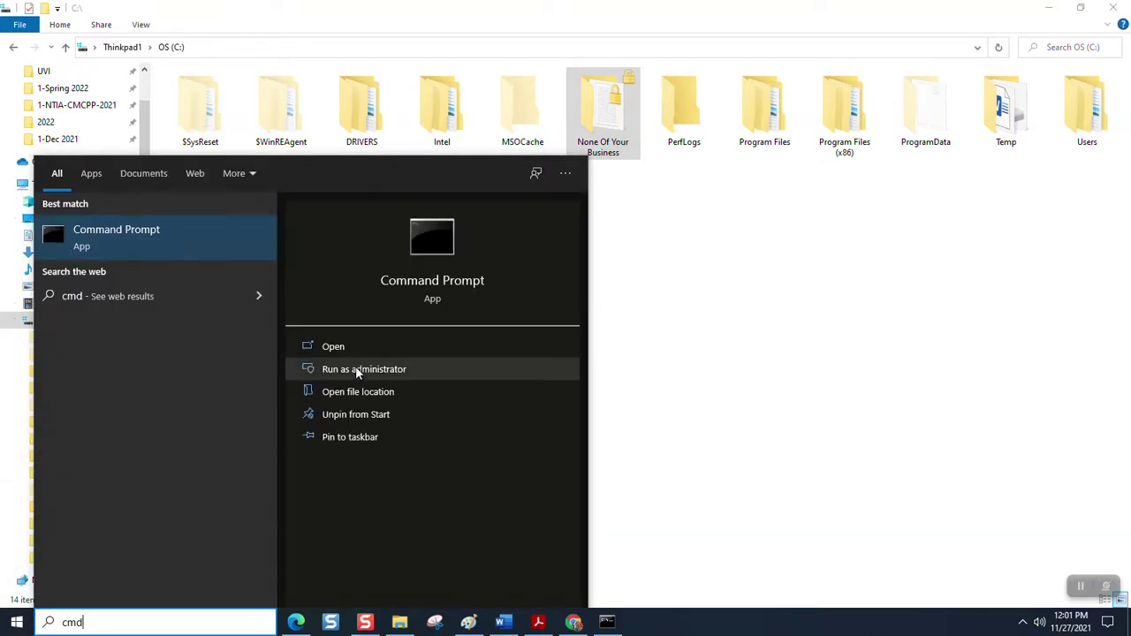
click(606, 622)
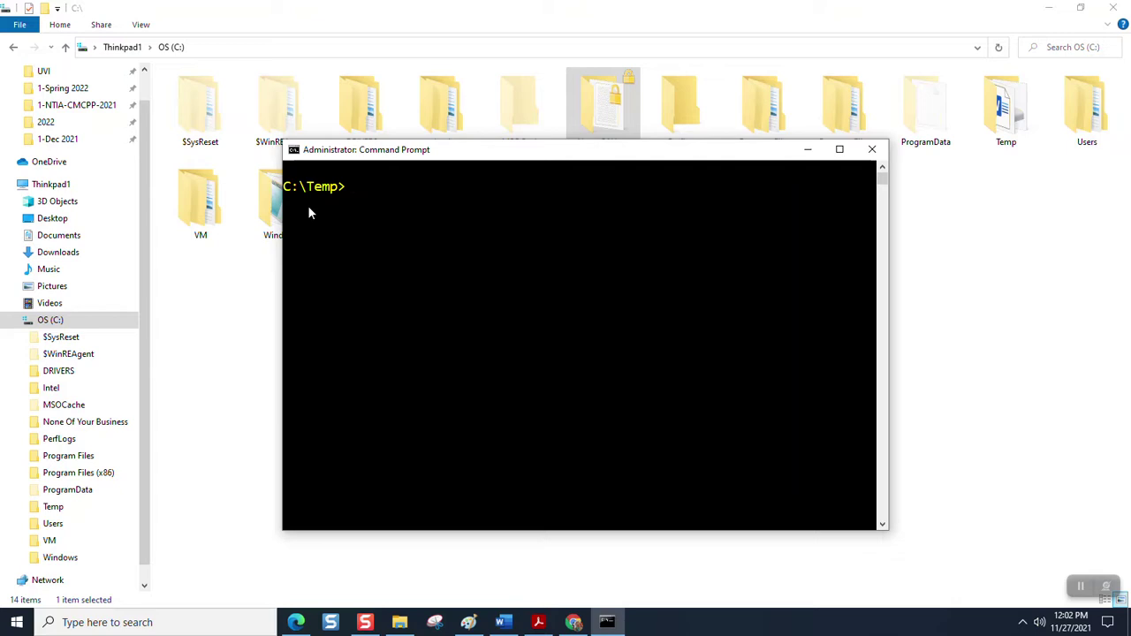
- Clear the console, recall the cipher command and set its file name back to EFSRA
text(cls)
key(Up)
key(BackSpace)
key(BackSpace)
key(BackSpace)
key(BackSpace)
key(BackSpace)
text(NoneOfYou)
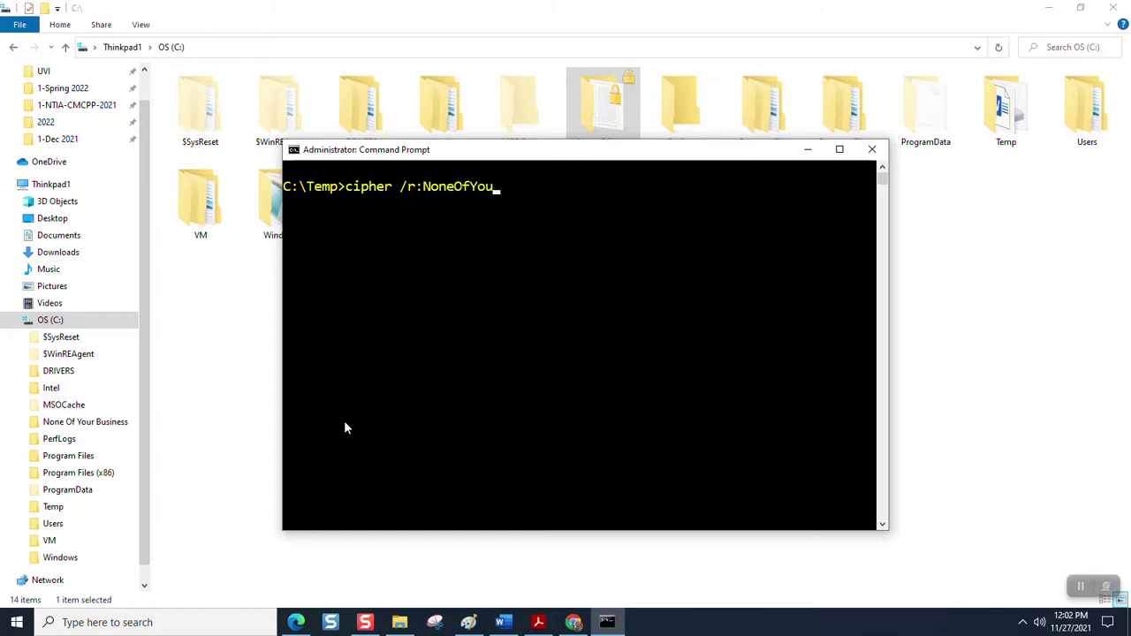
key(BackSpace)
key(BackSpace)
key(BackSpace)
key(BackSpace)
key(BackSpace)
key(BackSpace)
key(BackSpace)
key(BackSpace)
key(BackSpace)
text(EFS)
text(RA)
- Highlight the cipher word and the /r: switch in the command, then exit selection mode
drag(348, 192, 397, 196)
click(397, 196)
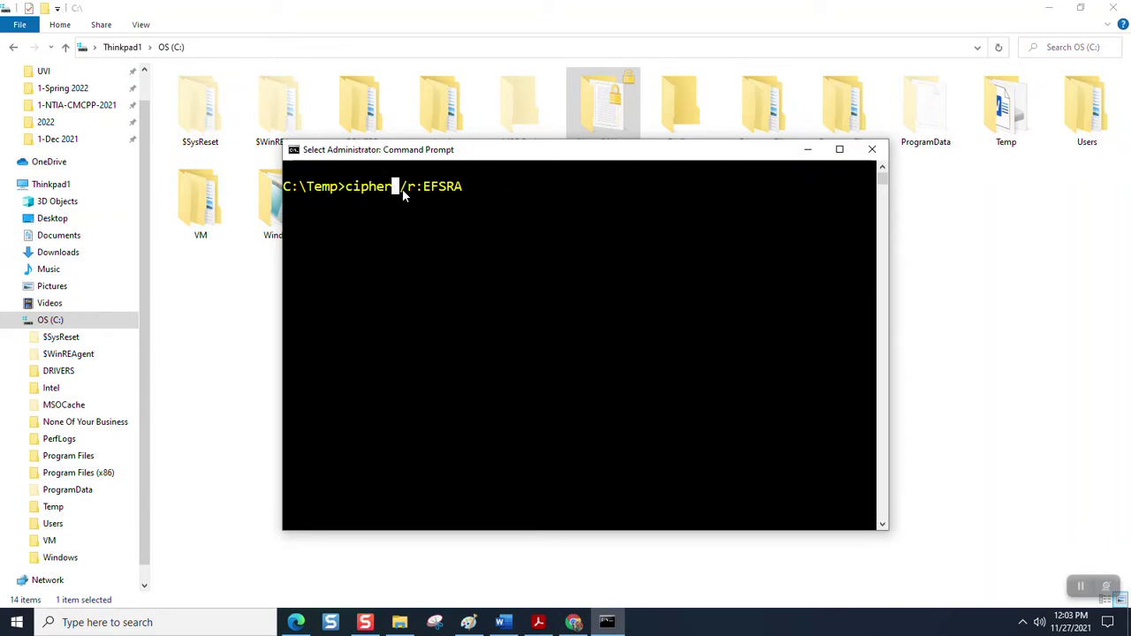
click(404, 195)
click(411, 194)
click(420, 195)
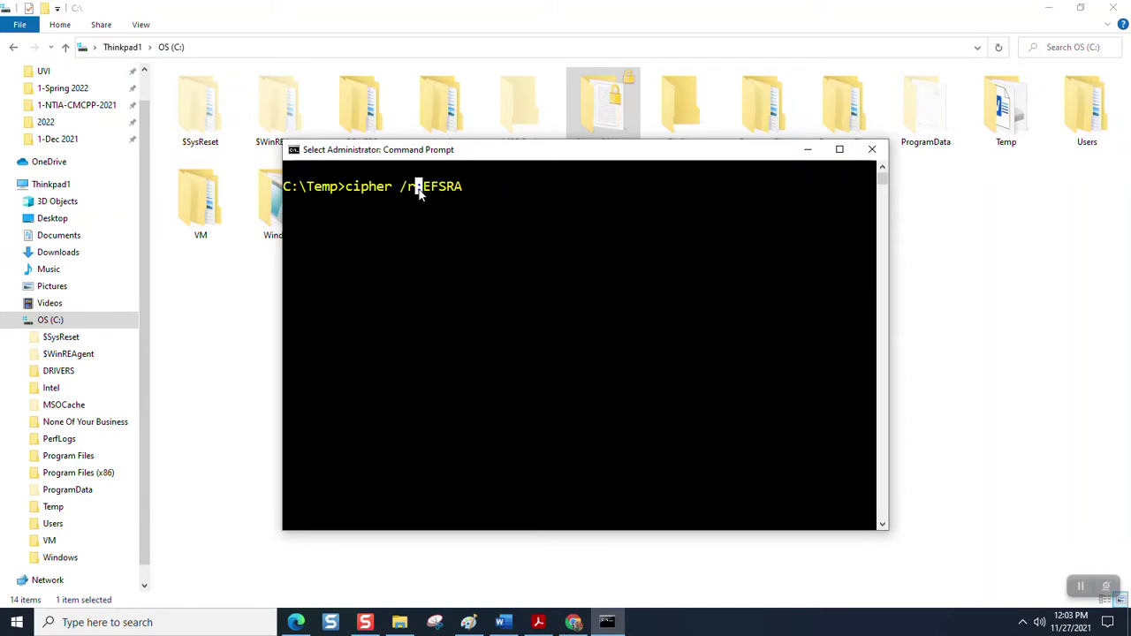
key(Escape)
click(485, 220)
- Run cipher /r:EFSRA, enter and confirm the PFX password, and close Command Prompt
key(Escape)
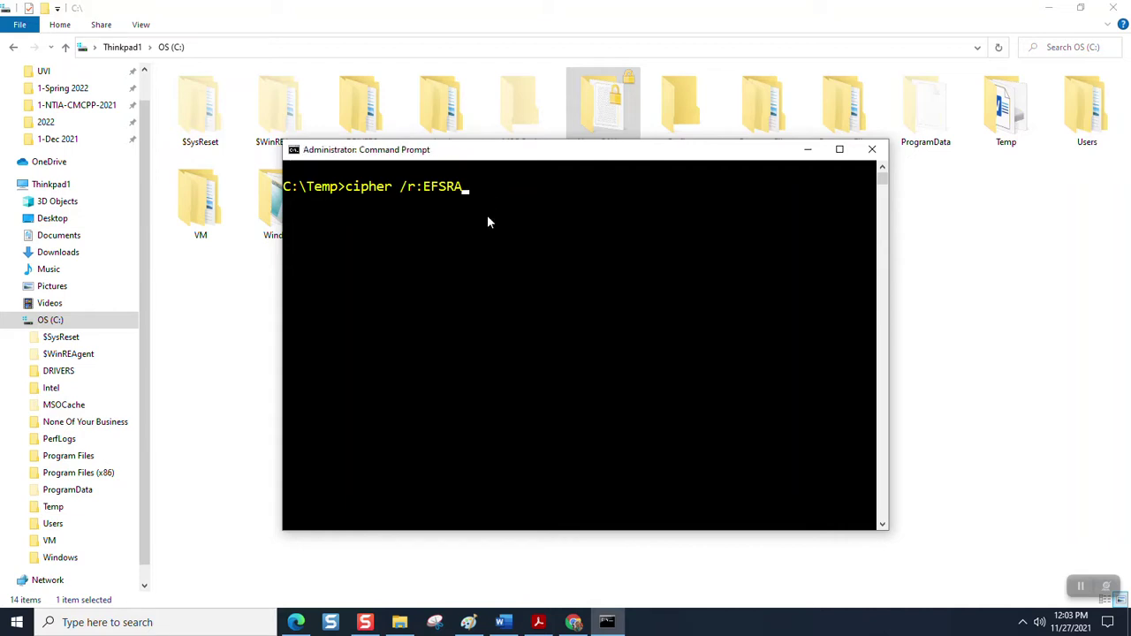
key(Return)
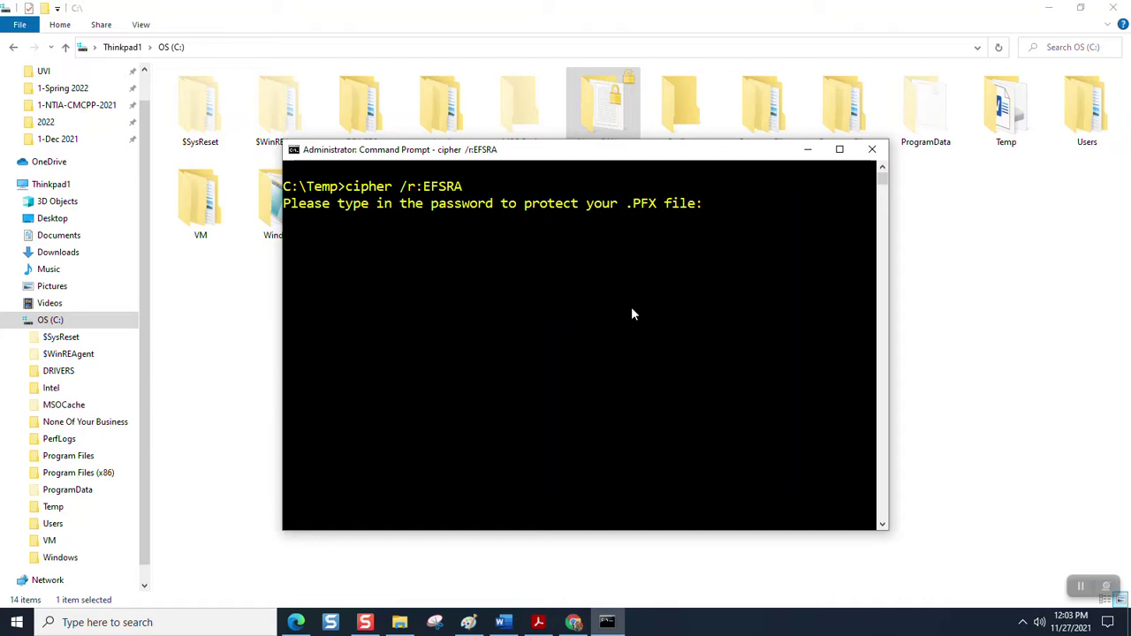
key(Return)
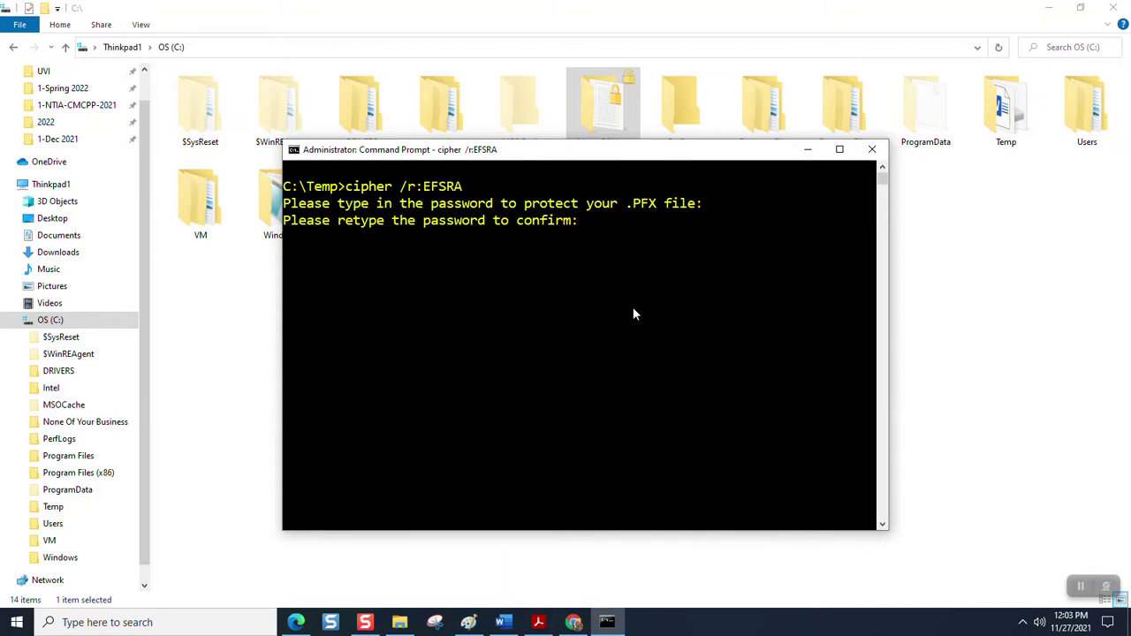
key(Return)
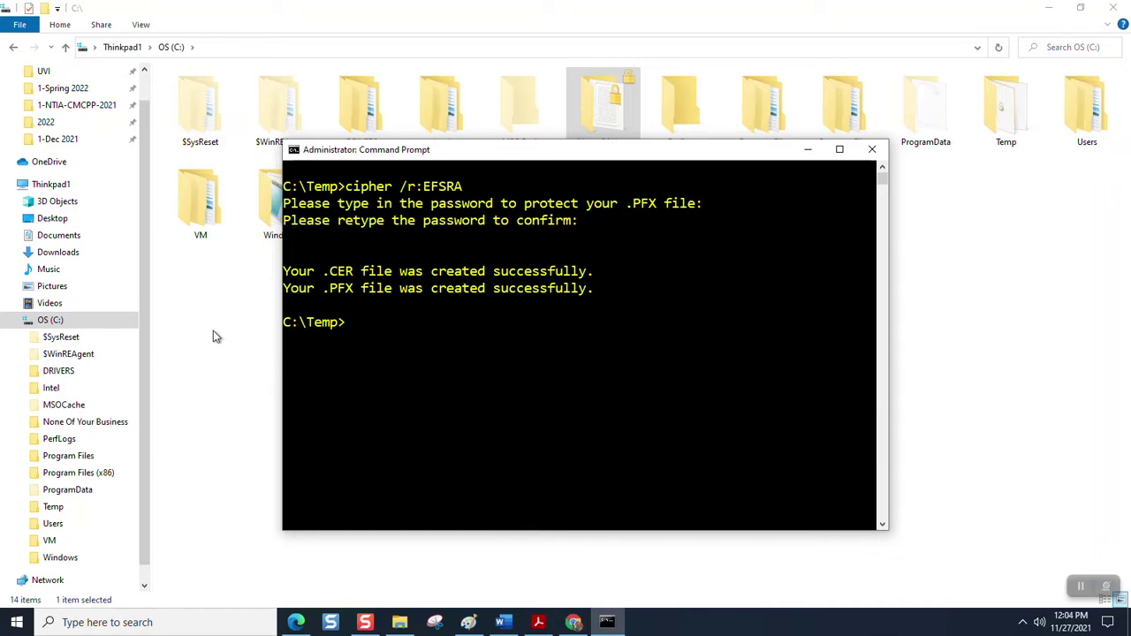
key(alt+F4)
- Open C:\Temp and select both new files, EFSRA.CER and EFSRA.PFX
double_click(1018, 139)
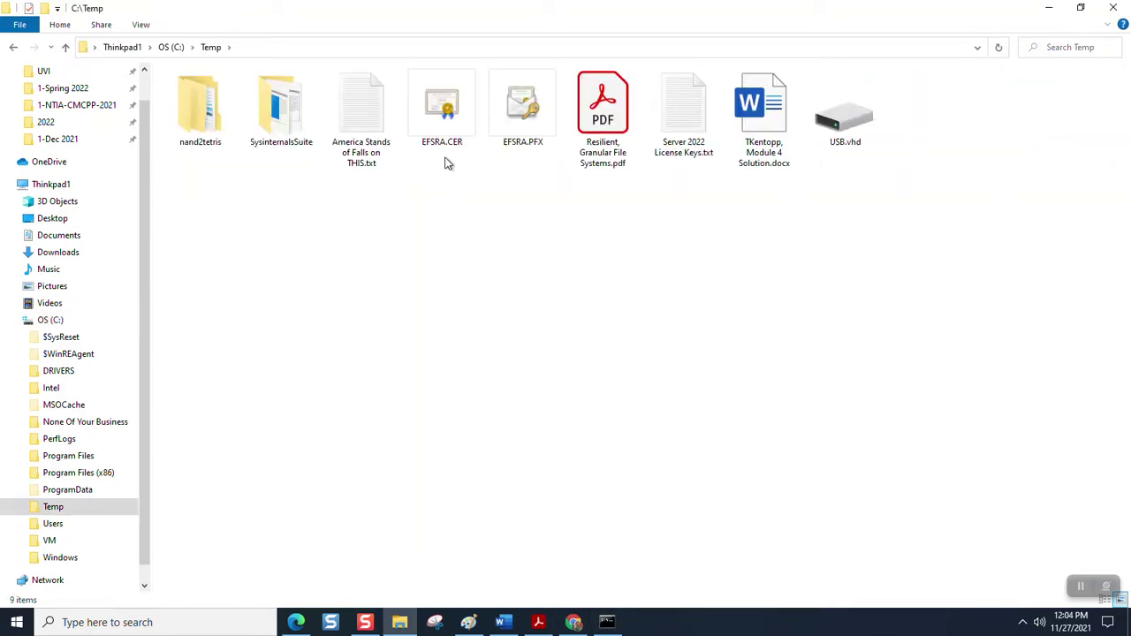
click(451, 113)
click(517, 106)
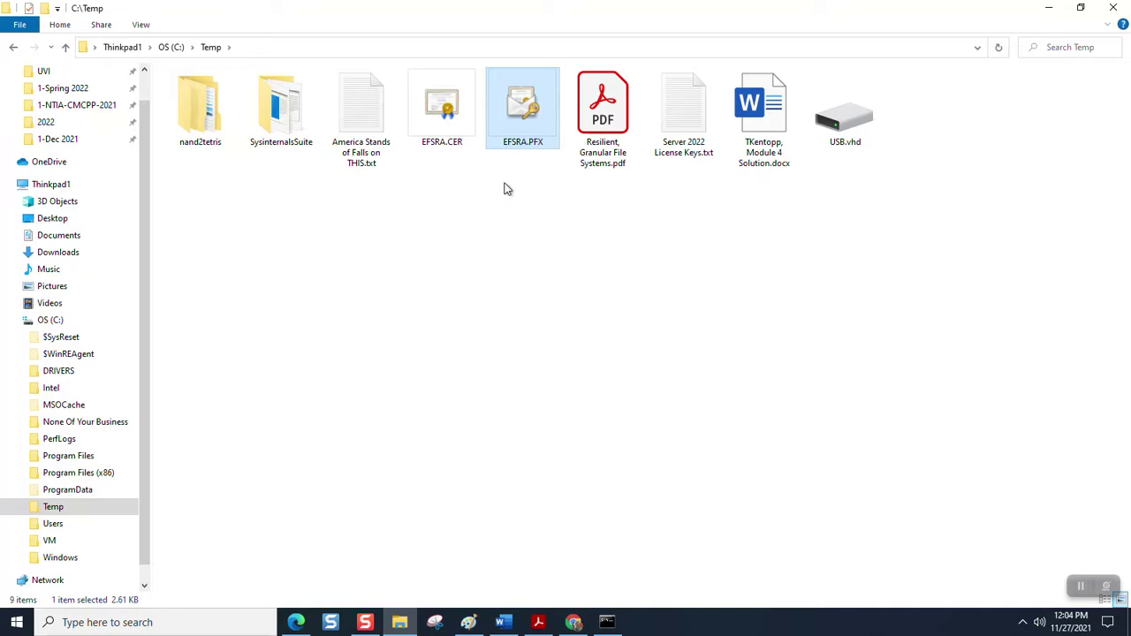
click(451, 134)
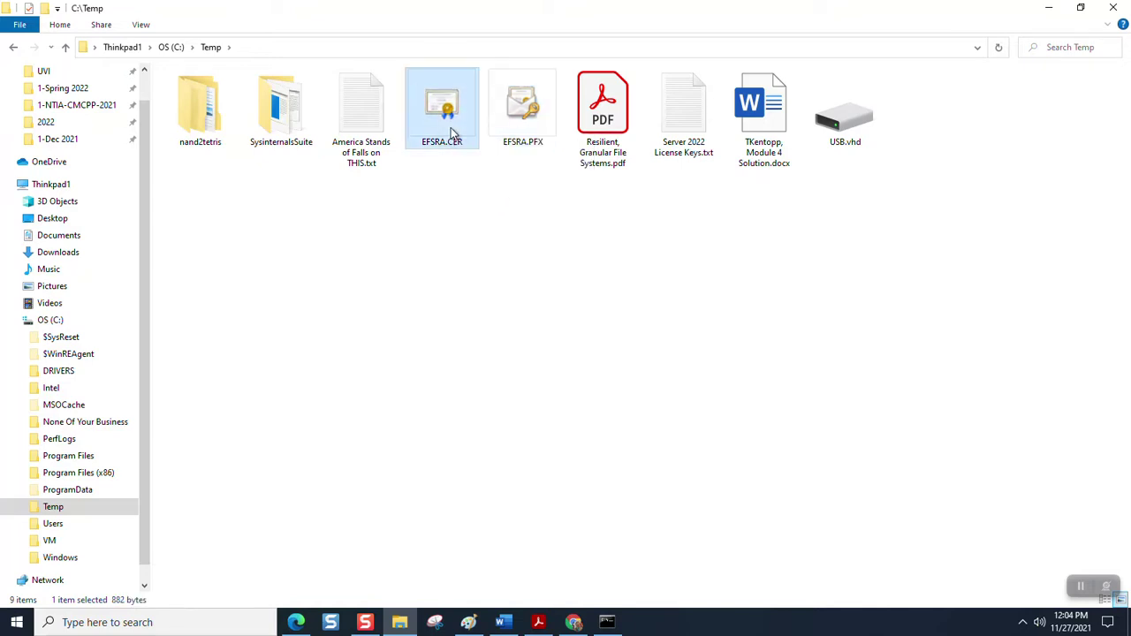
ctrl+click(504, 133)
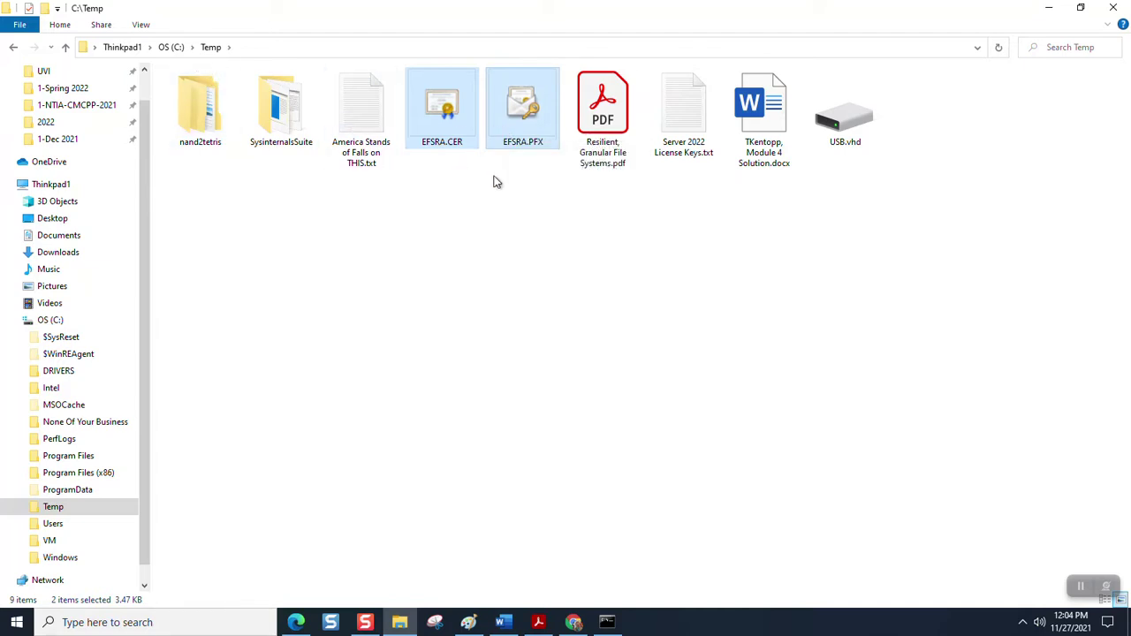
- Go to the C: drive and open the None Of Your Business folder
click(169, 48)
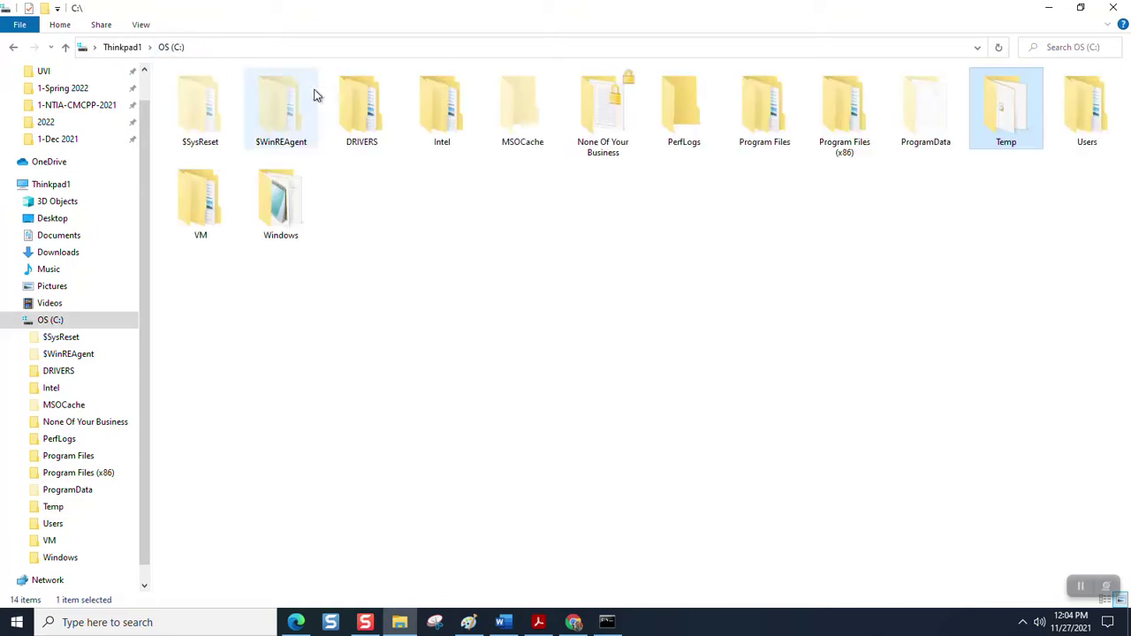
double_click(597, 140)
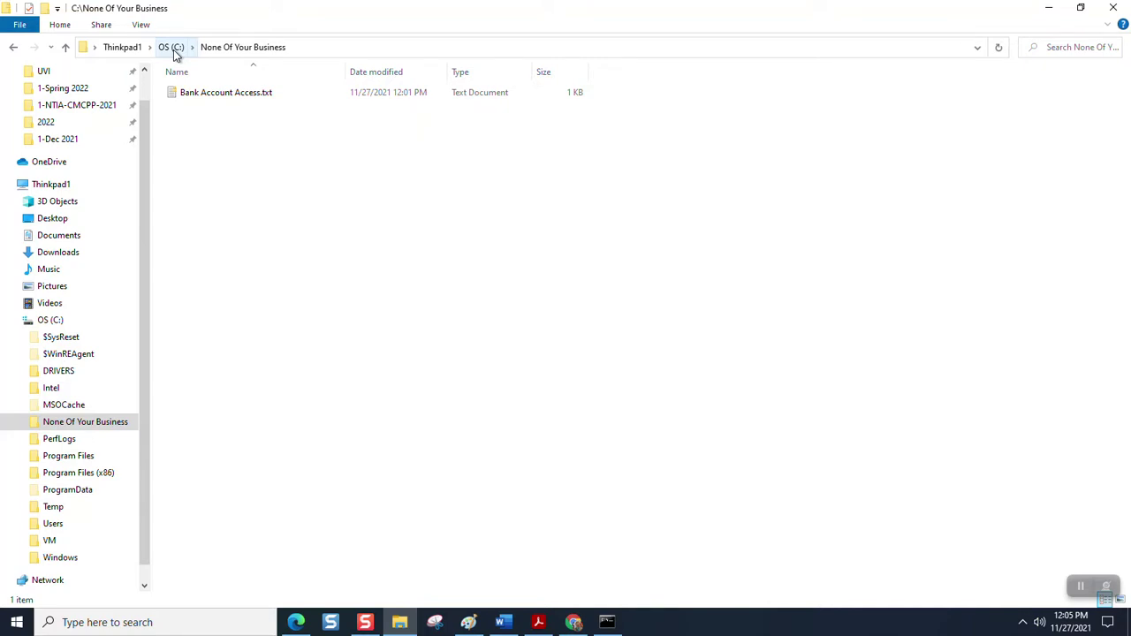
click(173, 48)
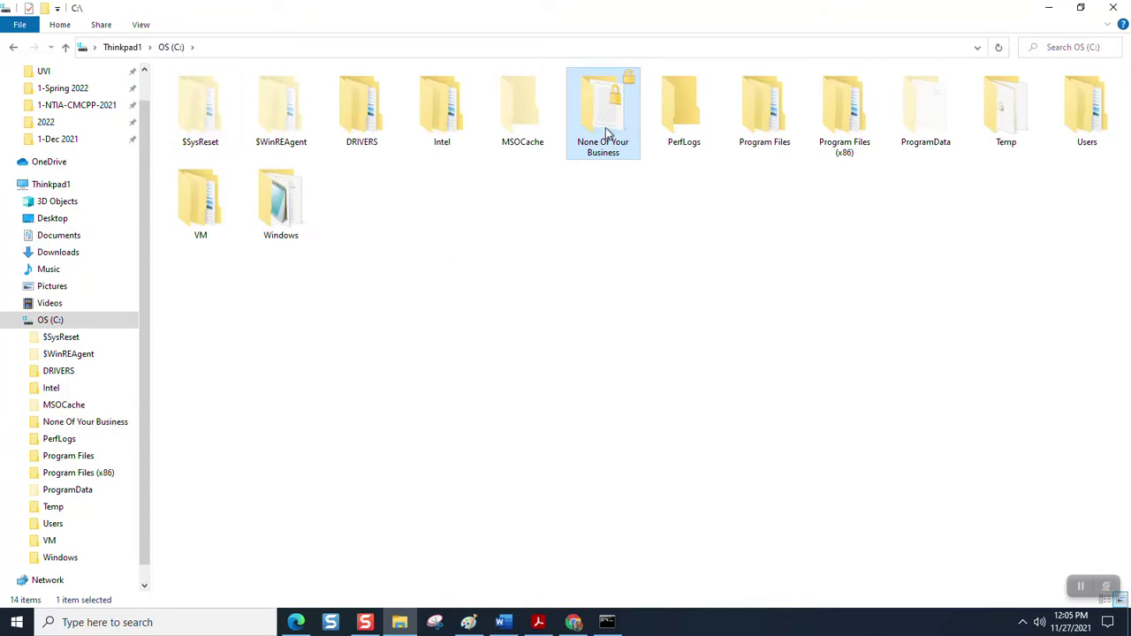
mouse_move(616, 108)
mouse_move(607, 134)
double_click(607, 132)
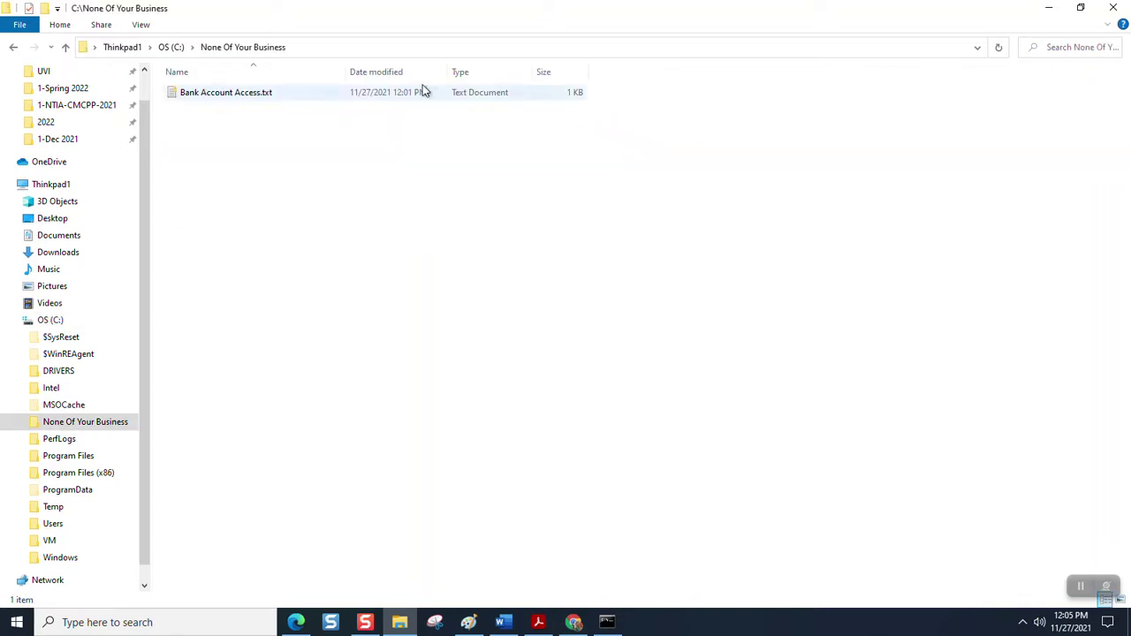
- Switch the folder view to Extra large icons, then Large icons
click(152, 26)
click(172, 45)
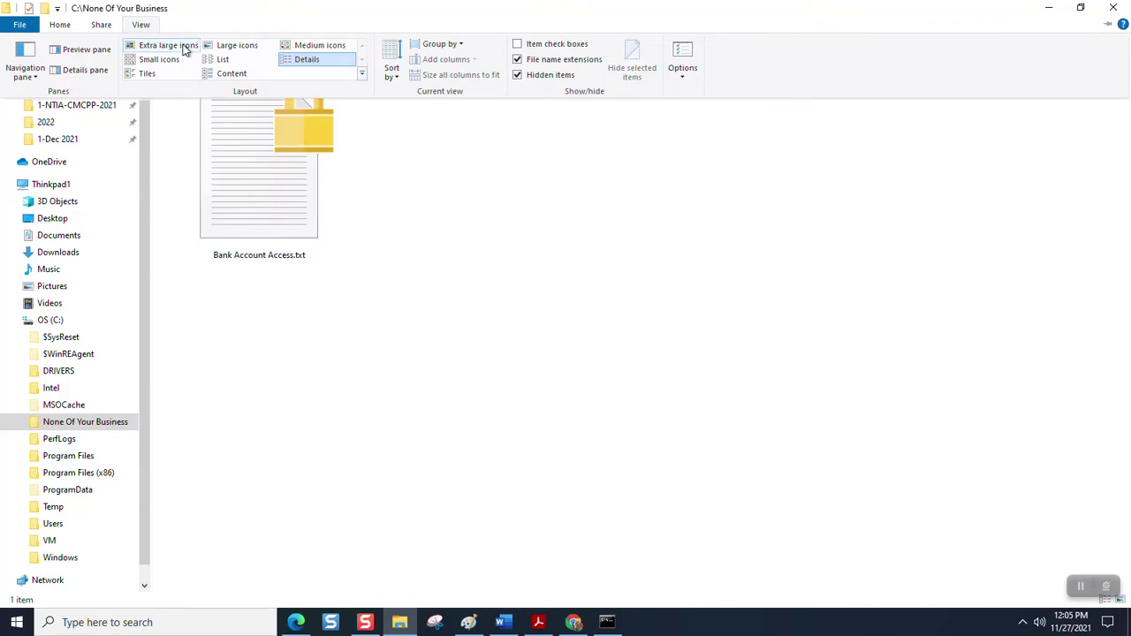
click(206, 48)
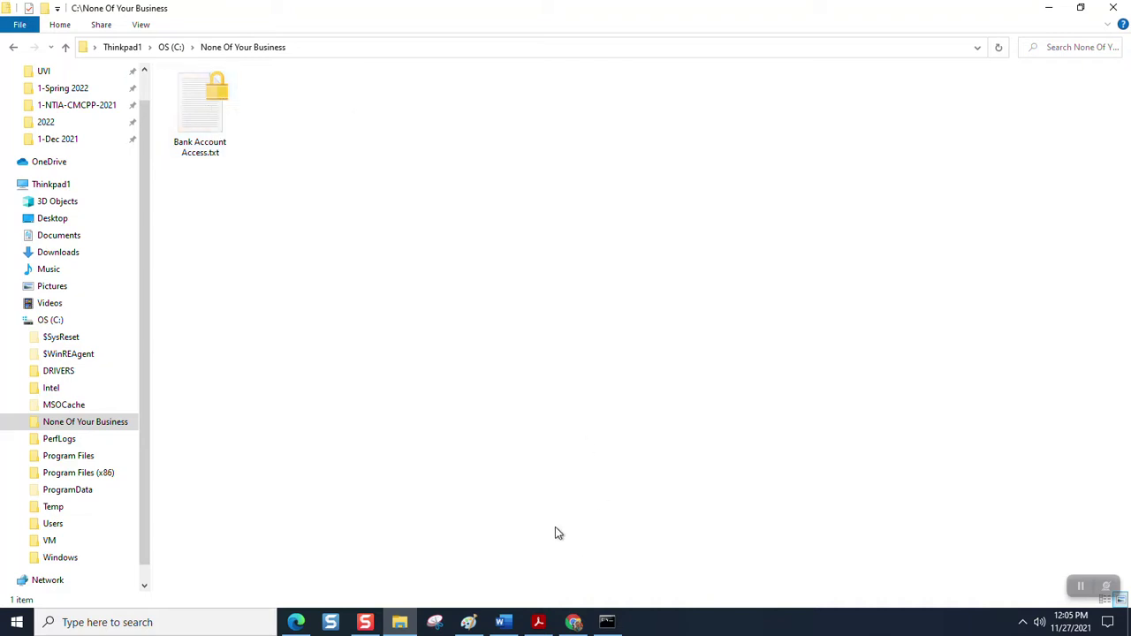
- Reopen C:\Temp, select EFSRA.CER and EFSRA.PFX, then switch to Word
click(171, 47)
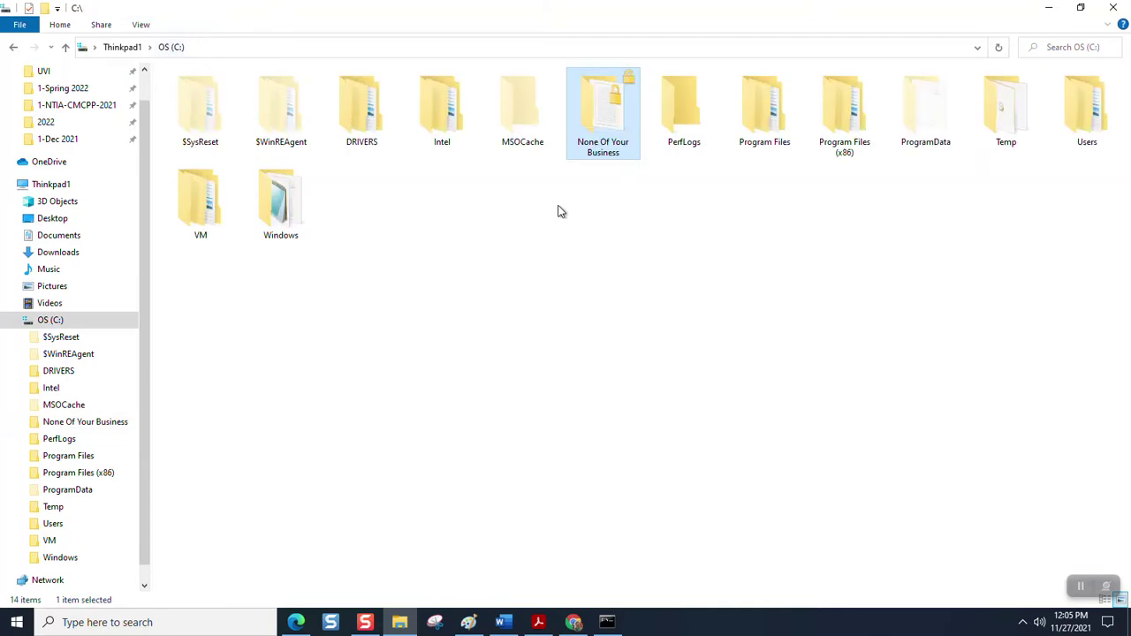
double_click(992, 104)
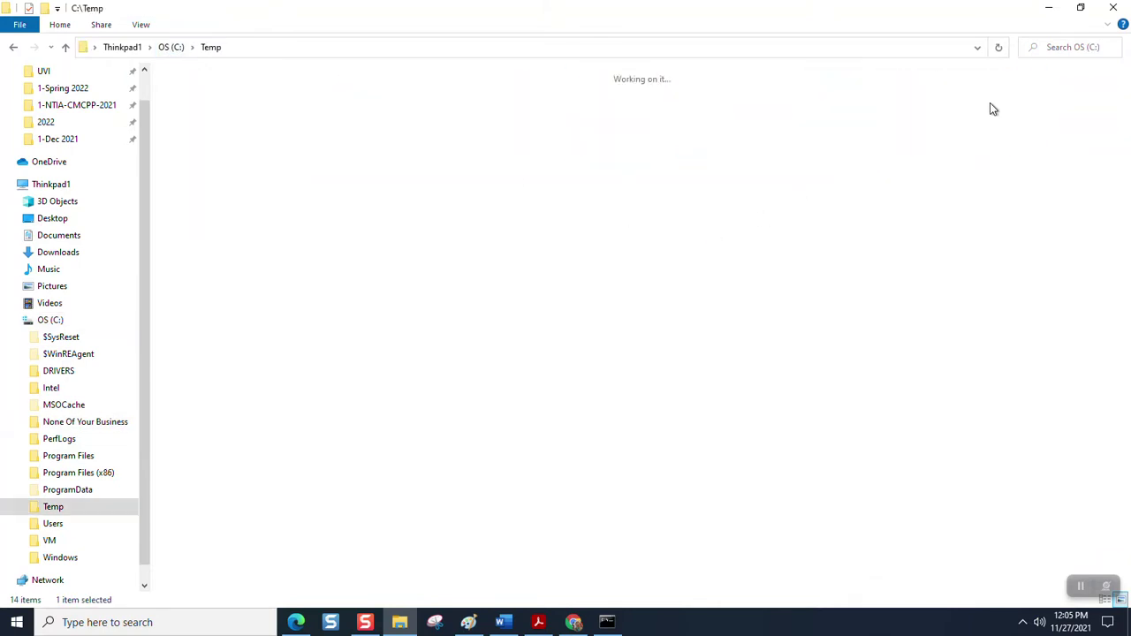
click(446, 99)
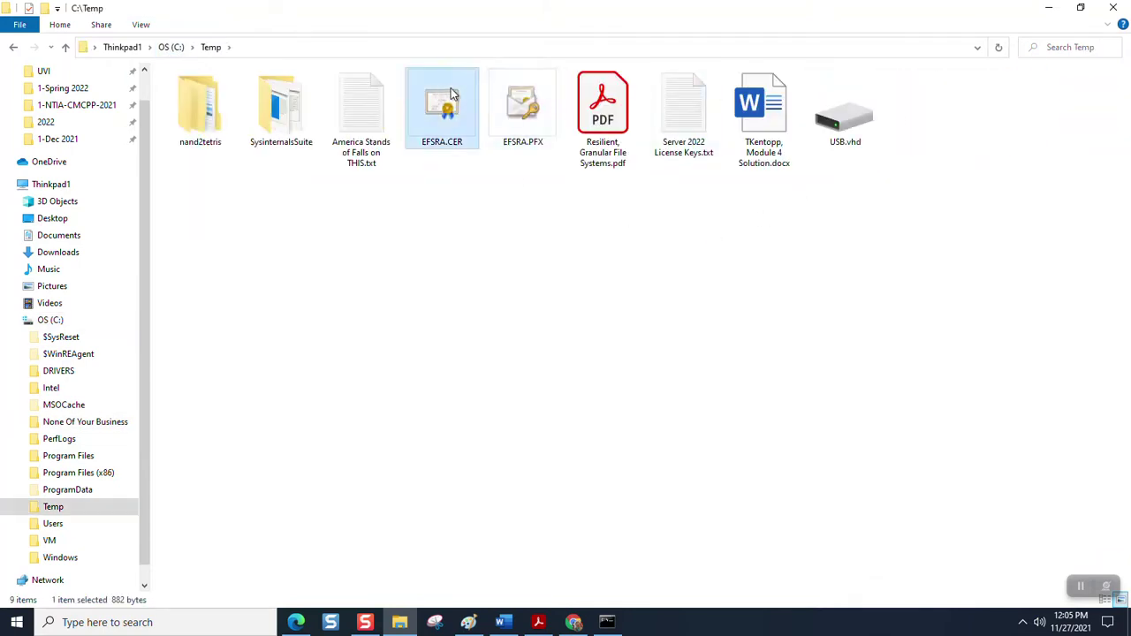
ctrl+click(523, 99)
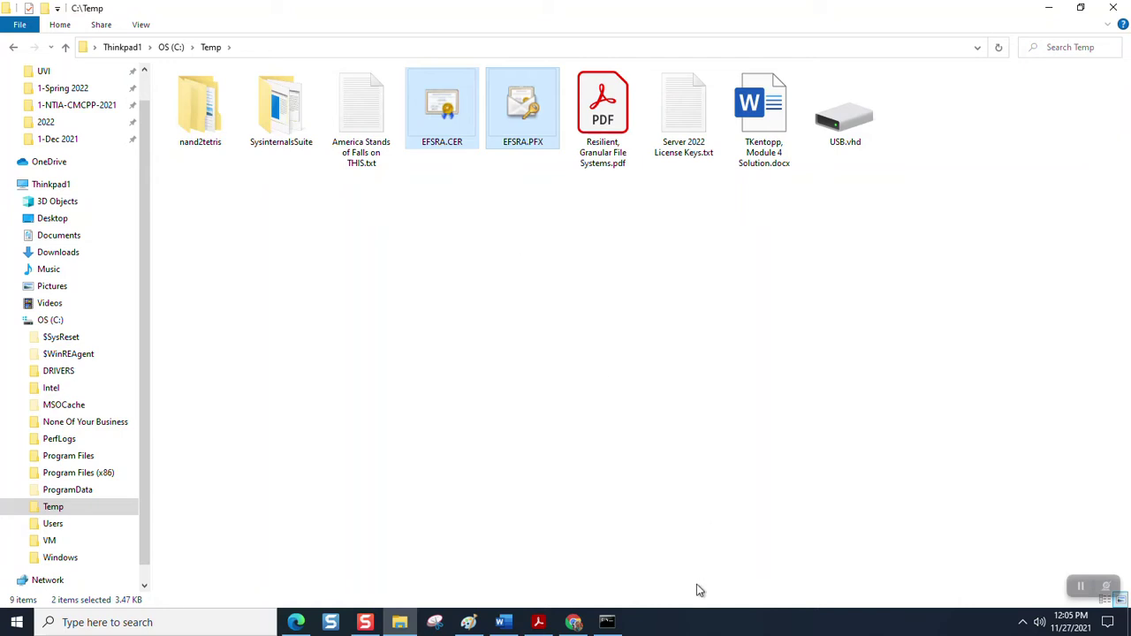
click(504, 624)
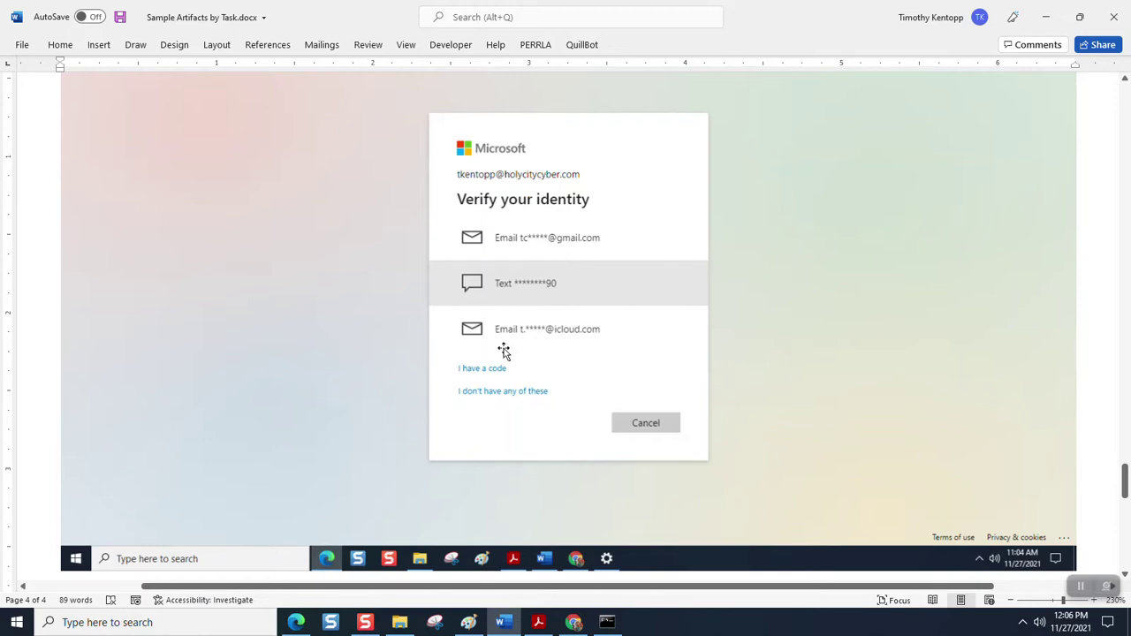
- Scroll down to the empty Step 4 heading below the identity-verification screenshot
scroll(513, 340, down, 6)
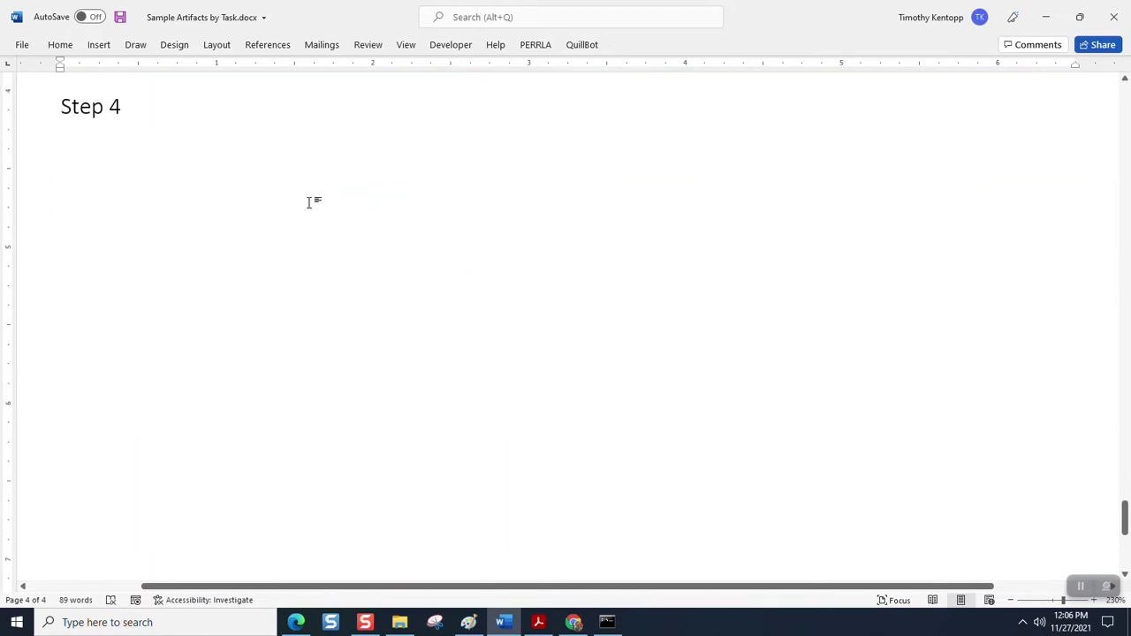